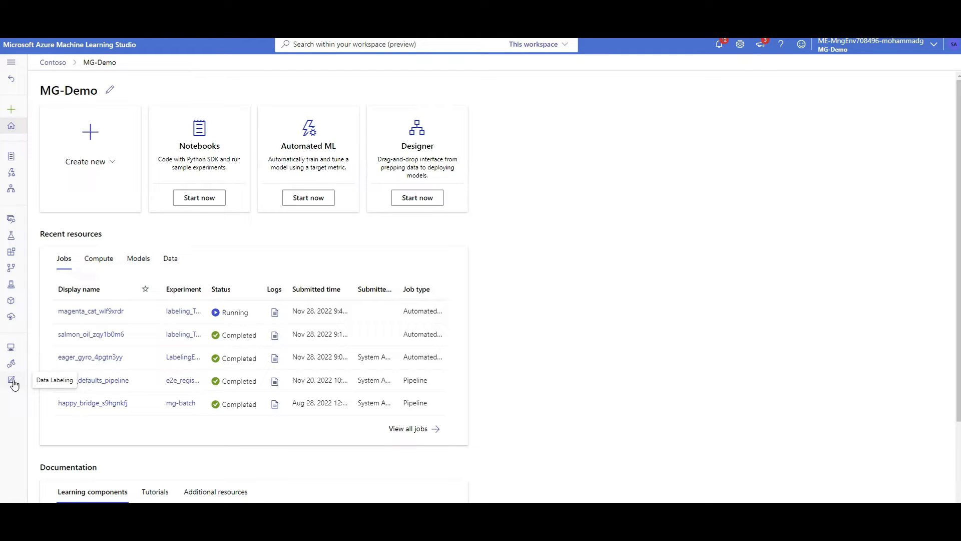
Start a new data labeling project in the MG-Demo workspace and name it test5
click(12, 381)
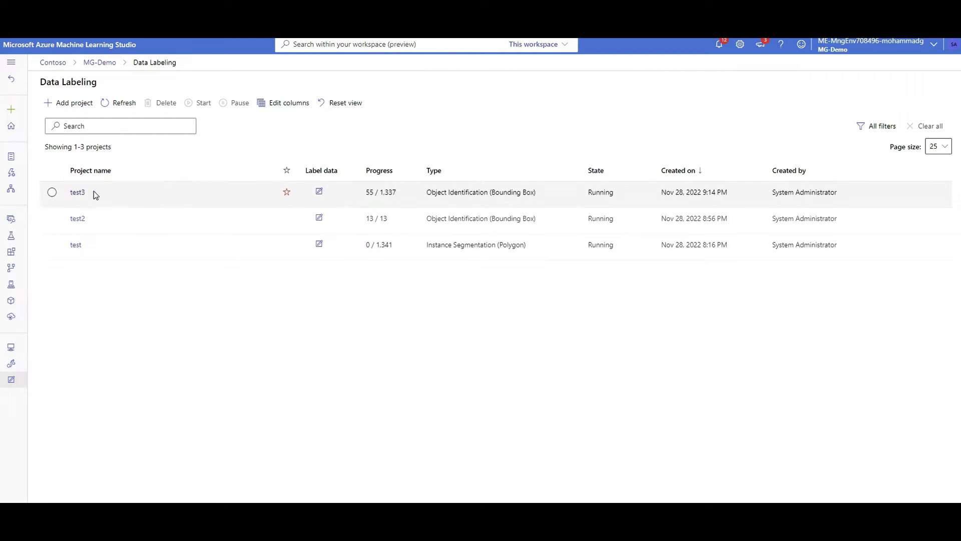
click(73, 105)
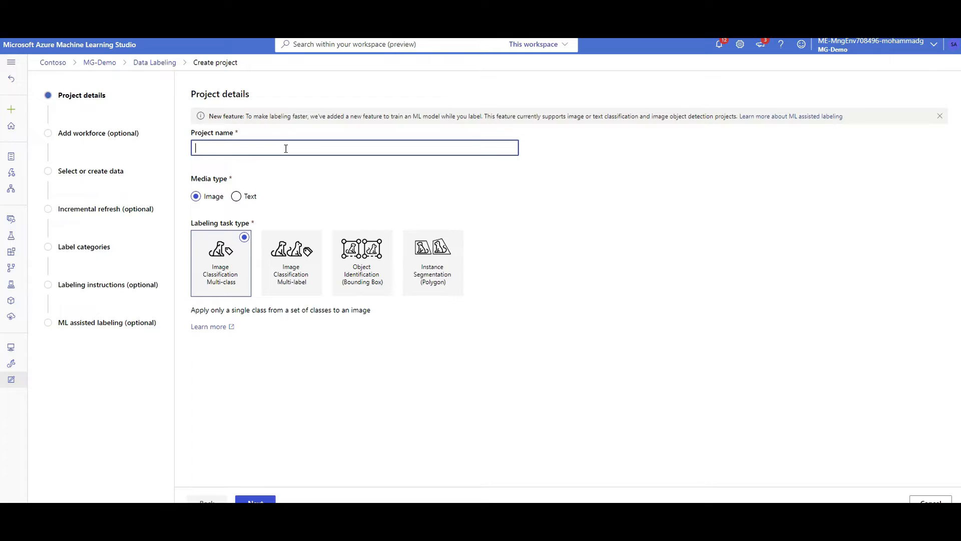
text(test5)
drag(228, 179, 198, 181)
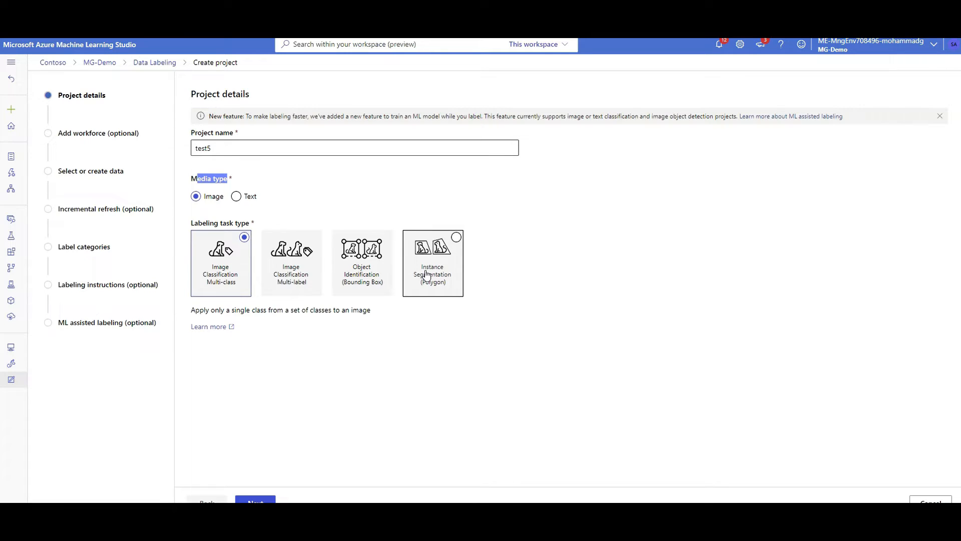
Compare the text and image task types, choose Image with Object Identification (Bounding Box), and continue to the workforce settings
click(242, 198)
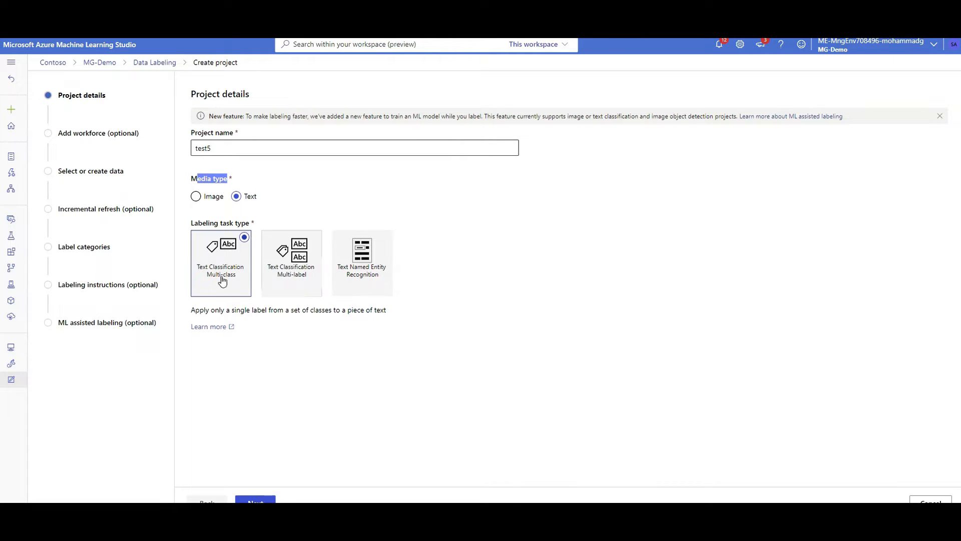
click(195, 197)
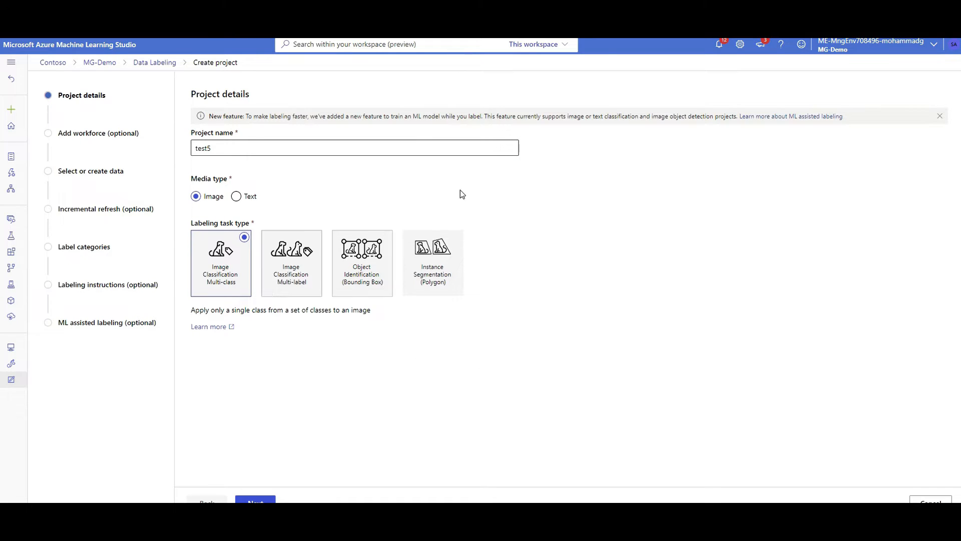
click(236, 196)
click(196, 197)
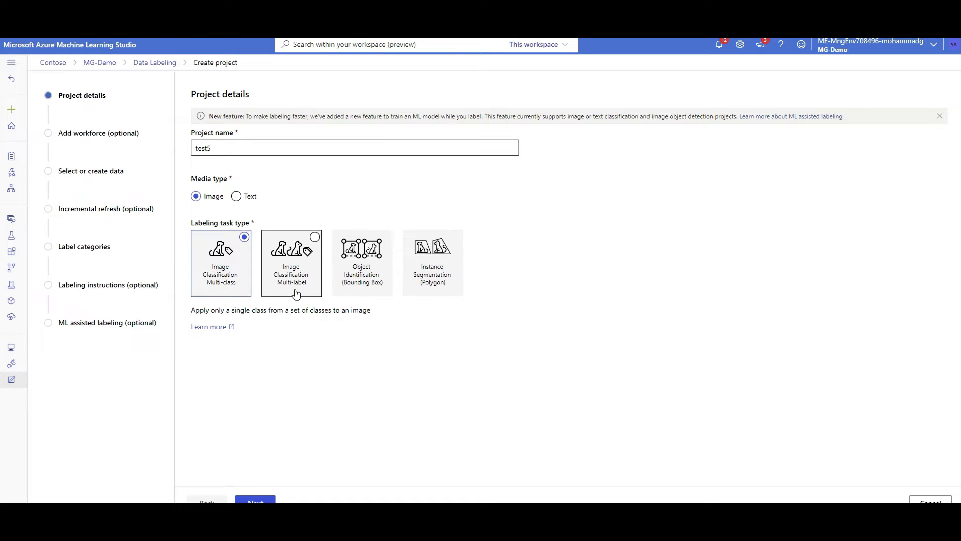
click(351, 276)
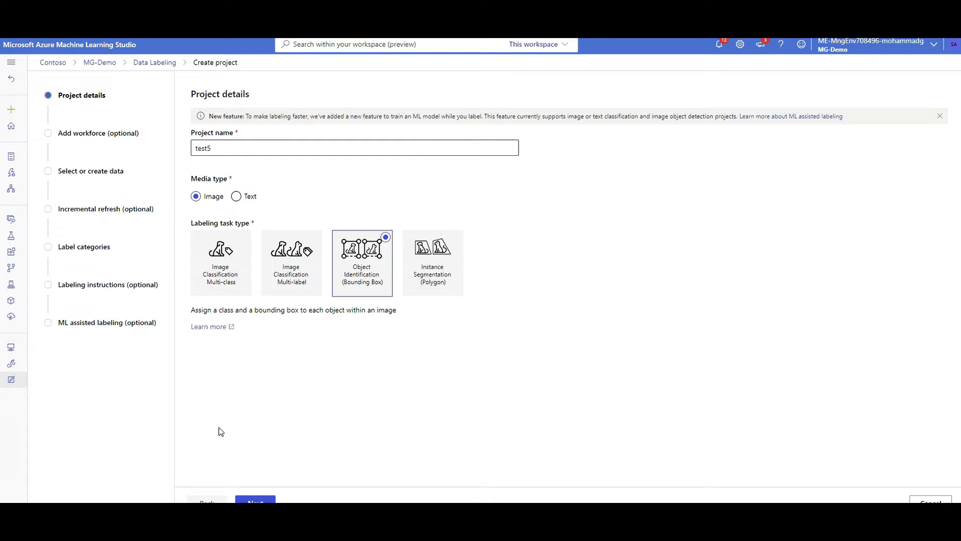
click(262, 501)
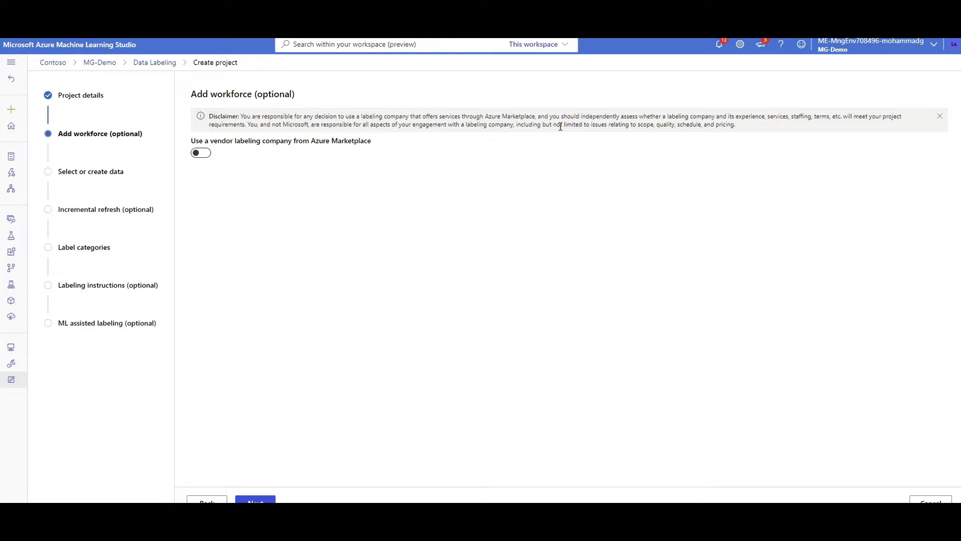
Review the workforce disclaimer and the Azure Marketplace vendor choices, and continue with the vendor labeling company option off
drag(371, 141, 327, 143)
drag(488, 116, 767, 130)
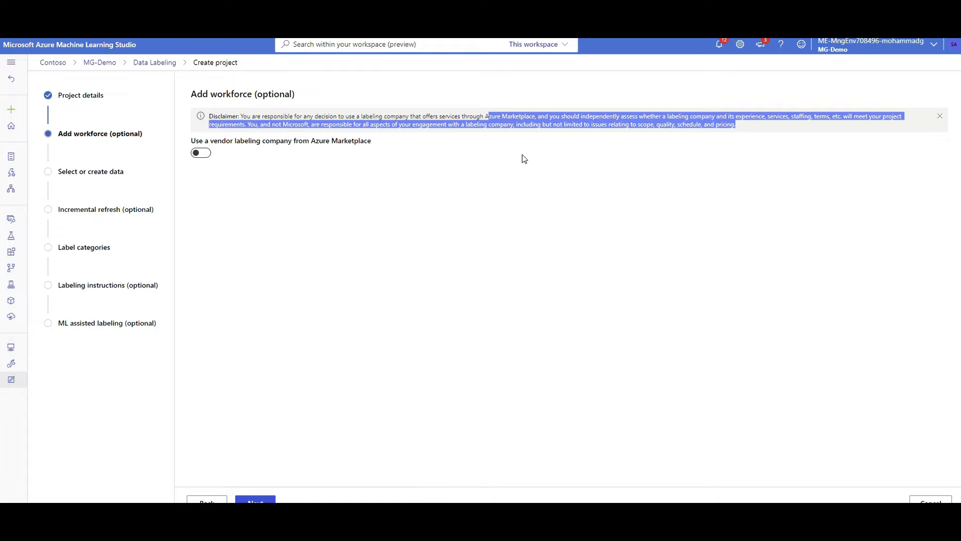
click(593, 156)
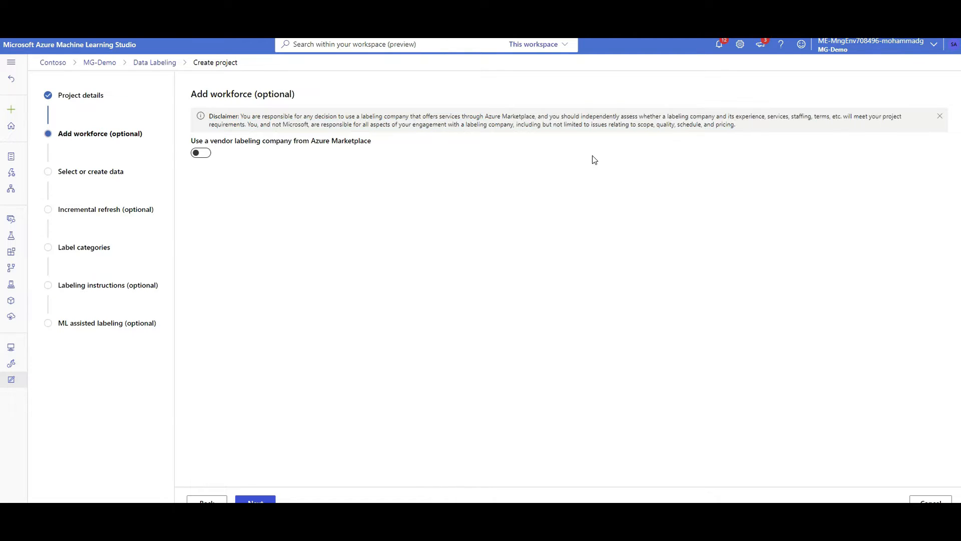
drag(736, 125, 686, 124)
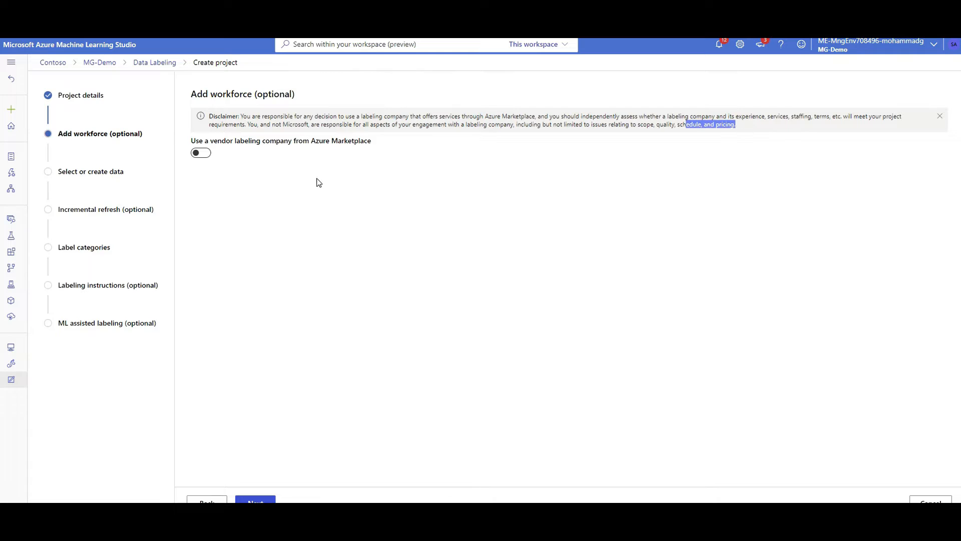
click(206, 159)
click(272, 215)
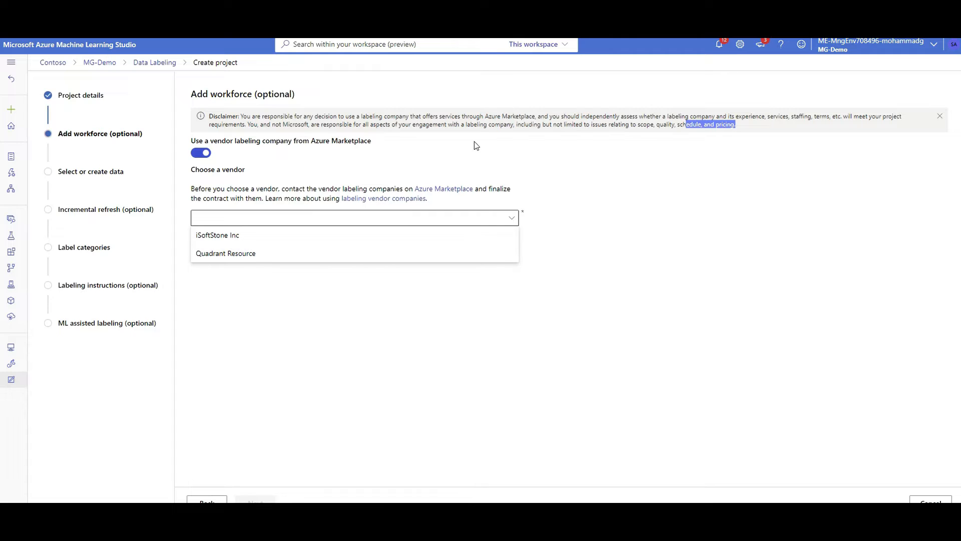
click(283, 382)
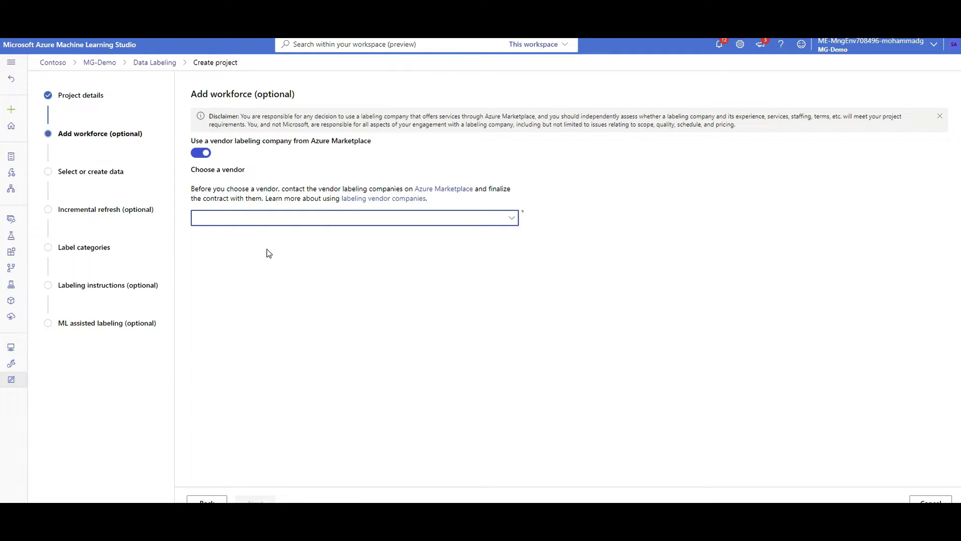
click(207, 152)
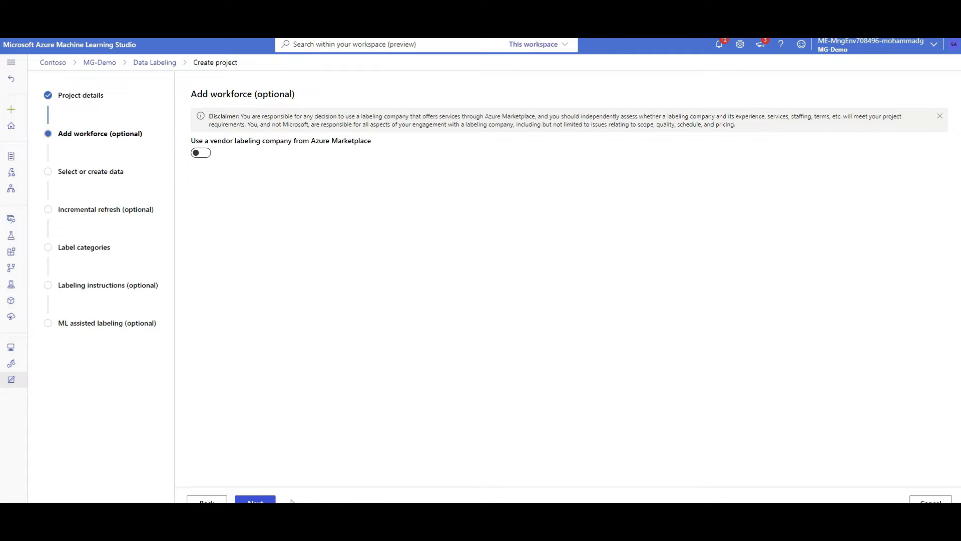
click(264, 501)
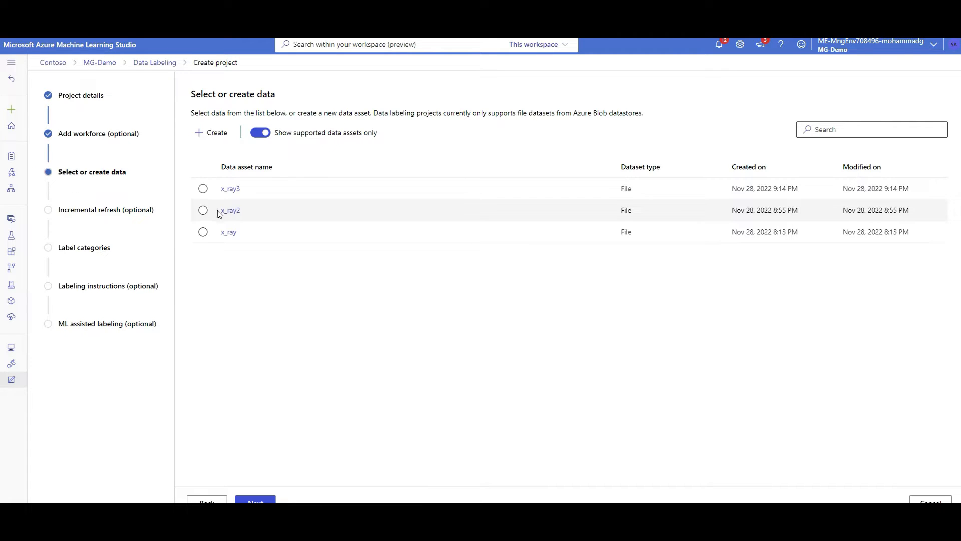
Begin creating a File data asset named test123 without a description and proceed to its data source
drag(328, 289, 296, 280)
click(226, 131)
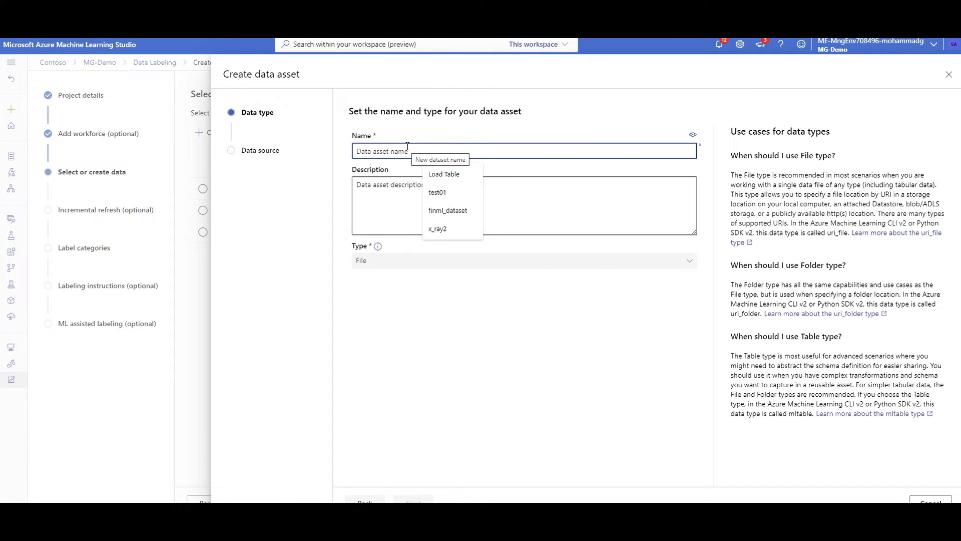
text(test123)
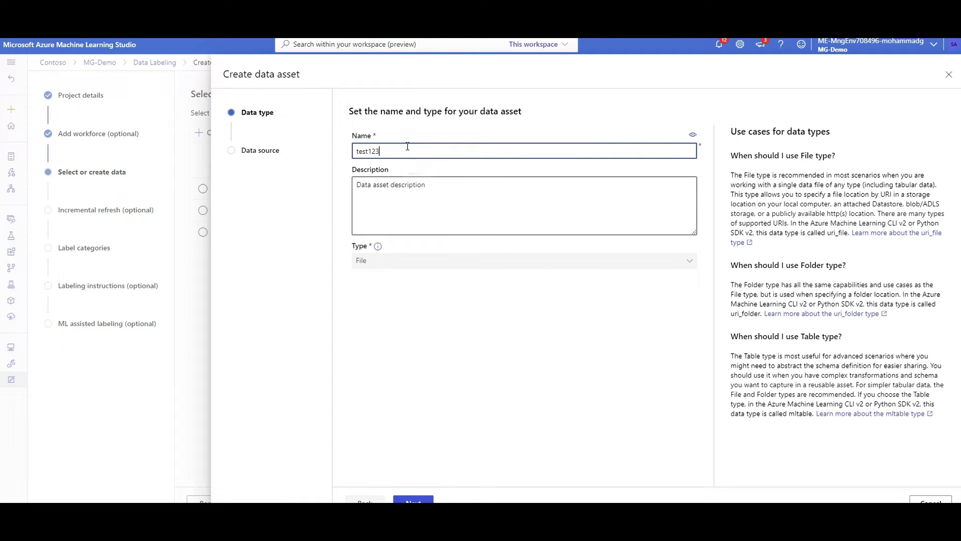
click(434, 187)
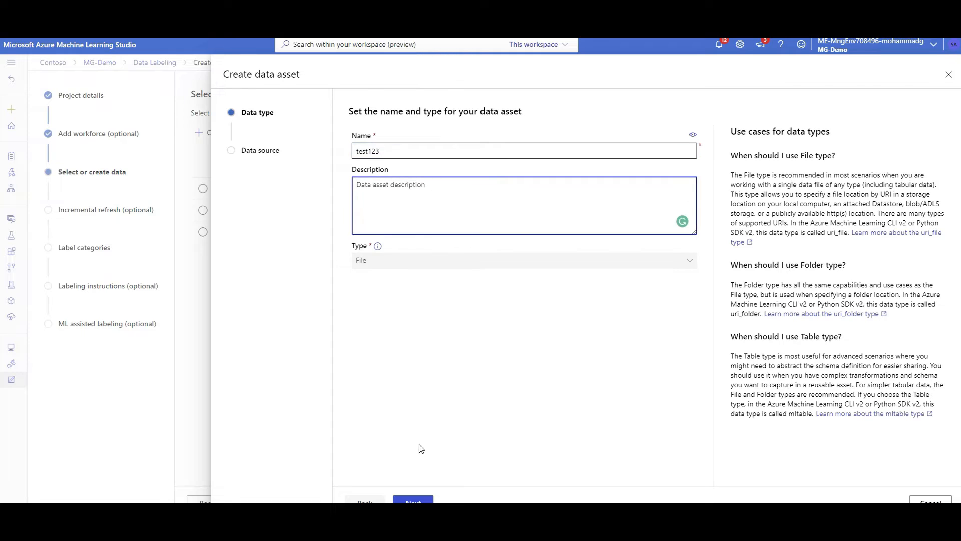
click(398, 261)
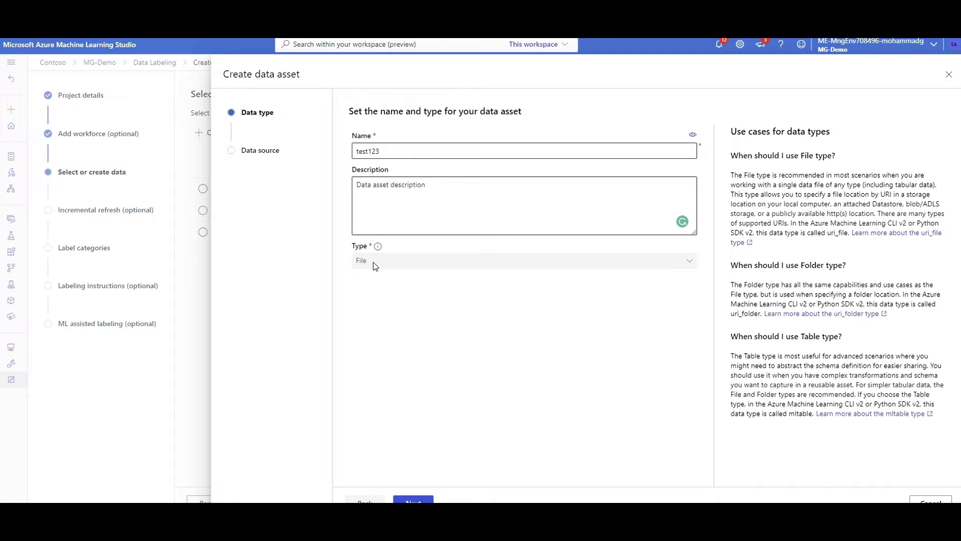
click(427, 501)
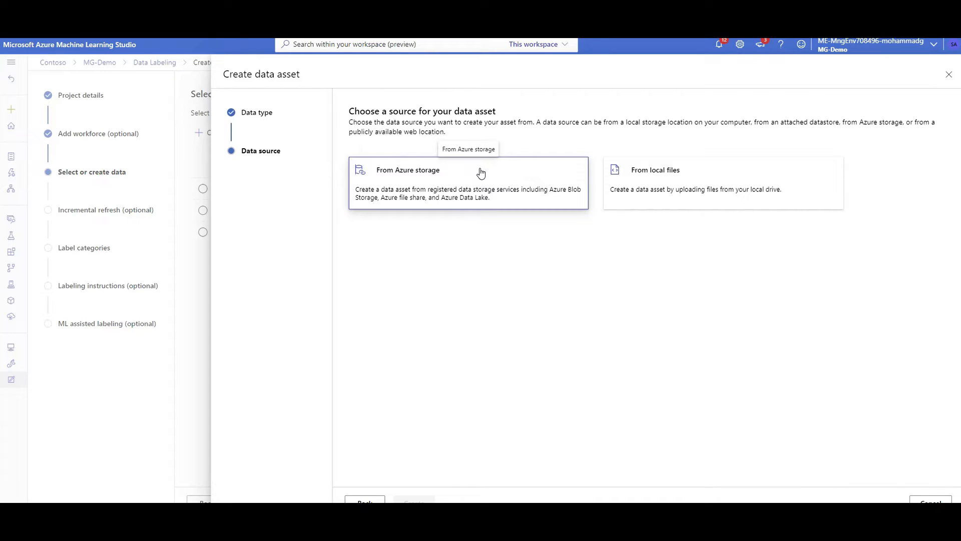
Set the data asset's source to local files and its datastore to workspaceblobstore in Azure Blob Storage, and proceed to file selection
click(445, 181)
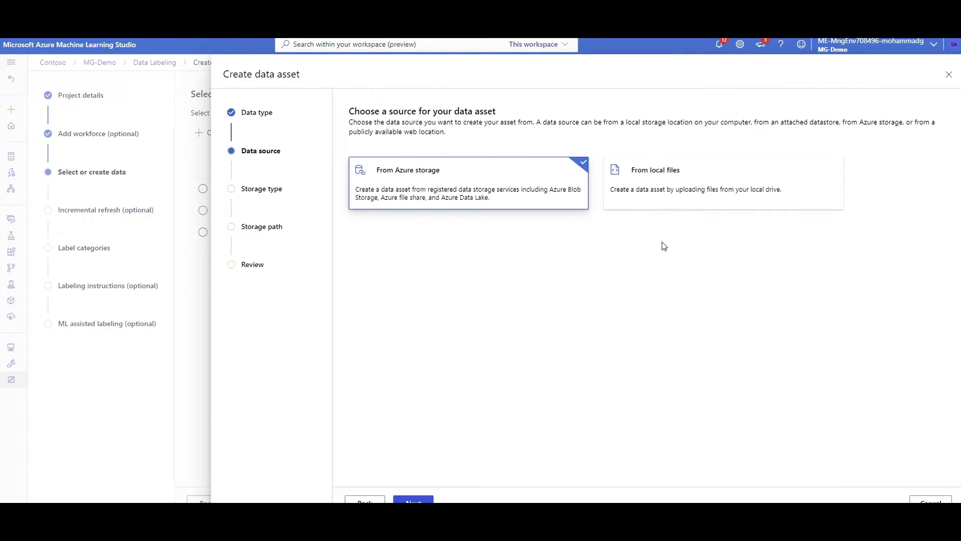
click(643, 181)
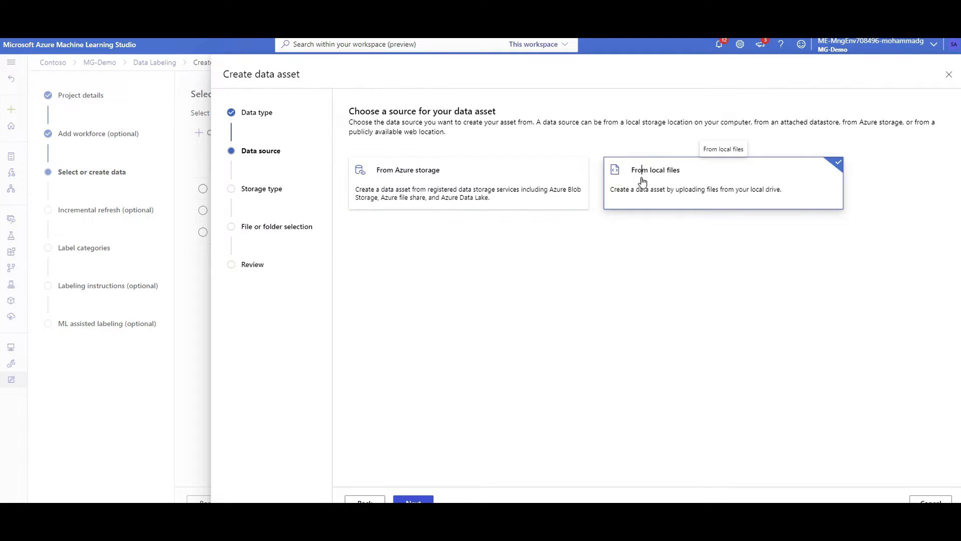
click(422, 500)
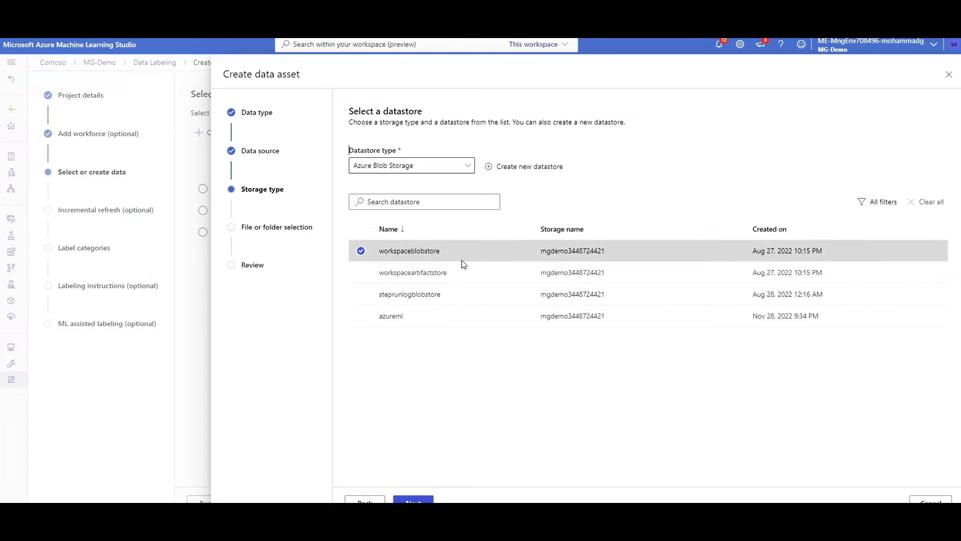
drag(440, 252, 400, 251)
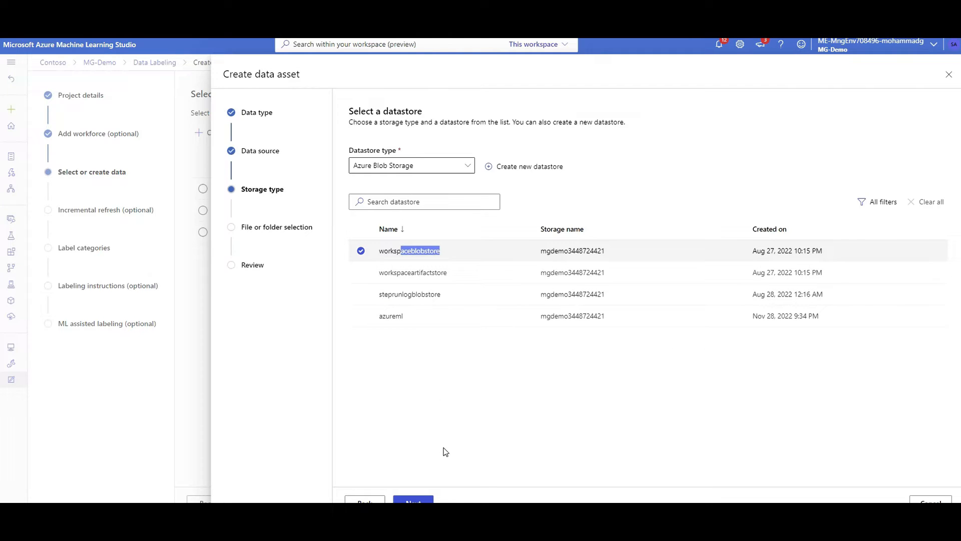
click(429, 500)
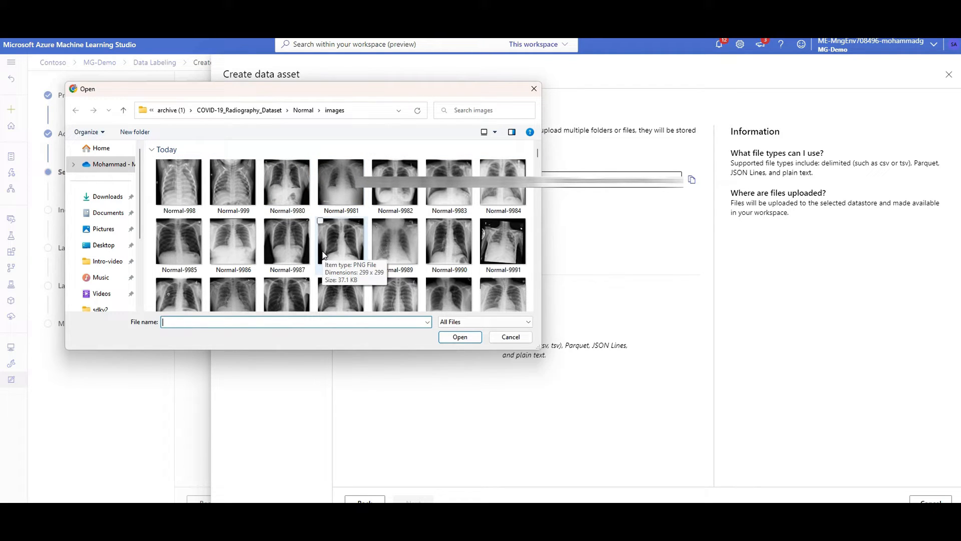
Cancel the local file selection and leave the data asset creation, discarding its unsaved changes
click(509, 337)
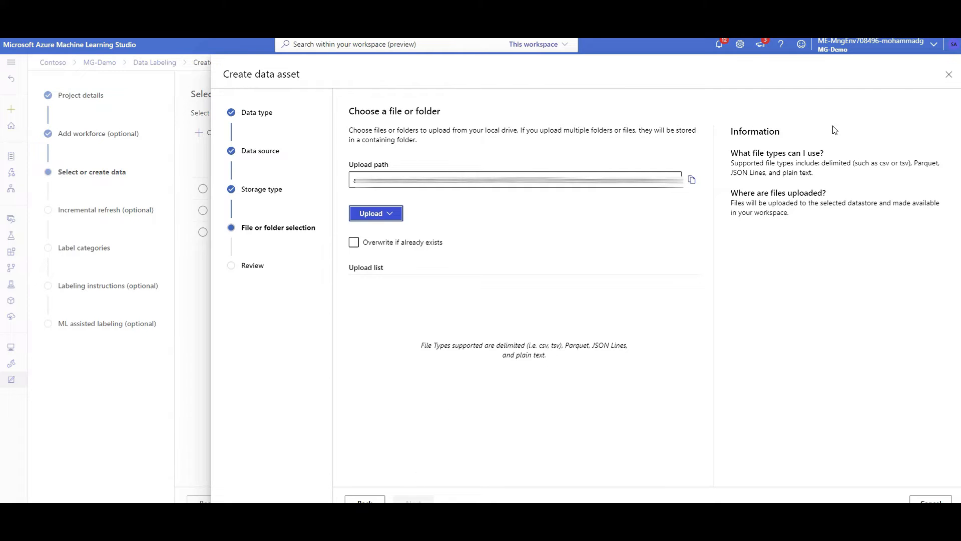
click(949, 74)
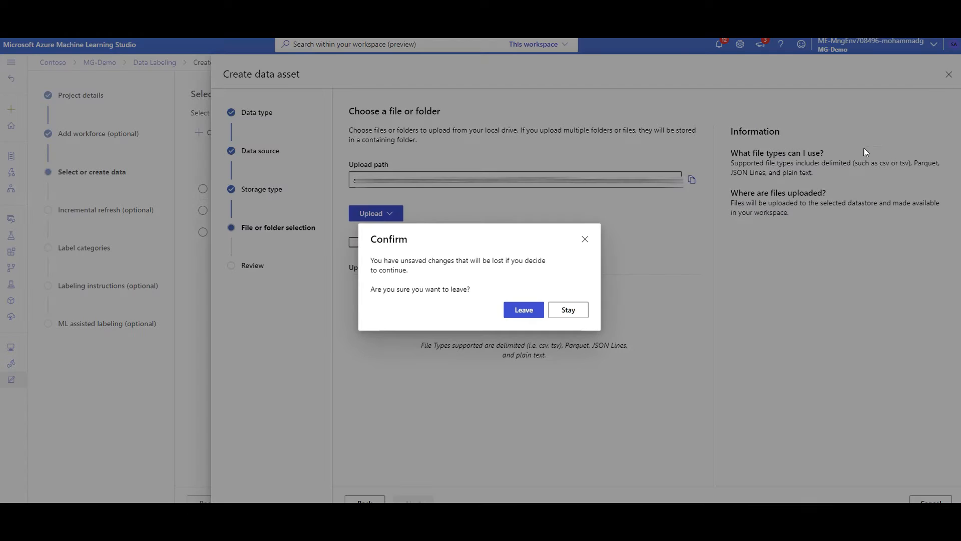
click(517, 311)
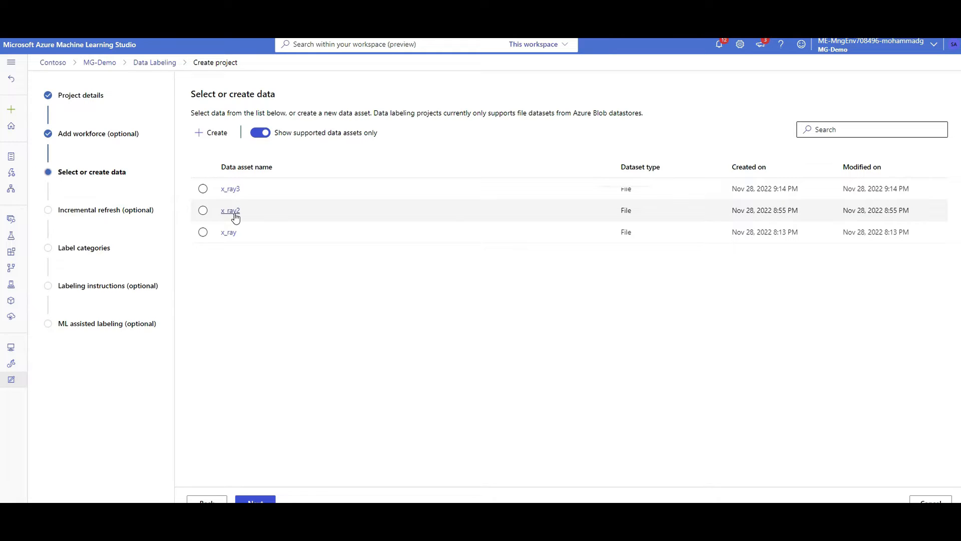
Preview the images in the x_ray3 data asset, including Normal-8787.png, and continue with x_ray3 as the project's data
click(230, 189)
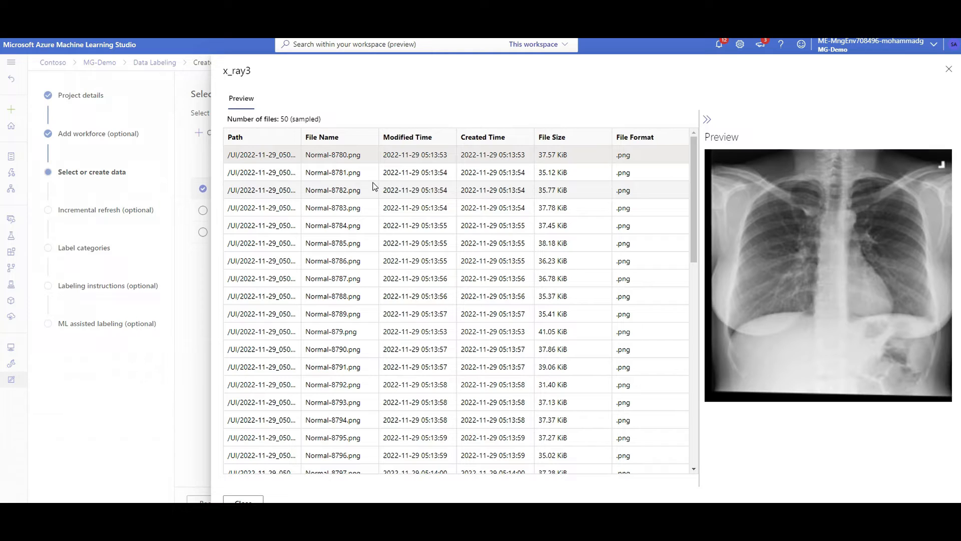
click(395, 283)
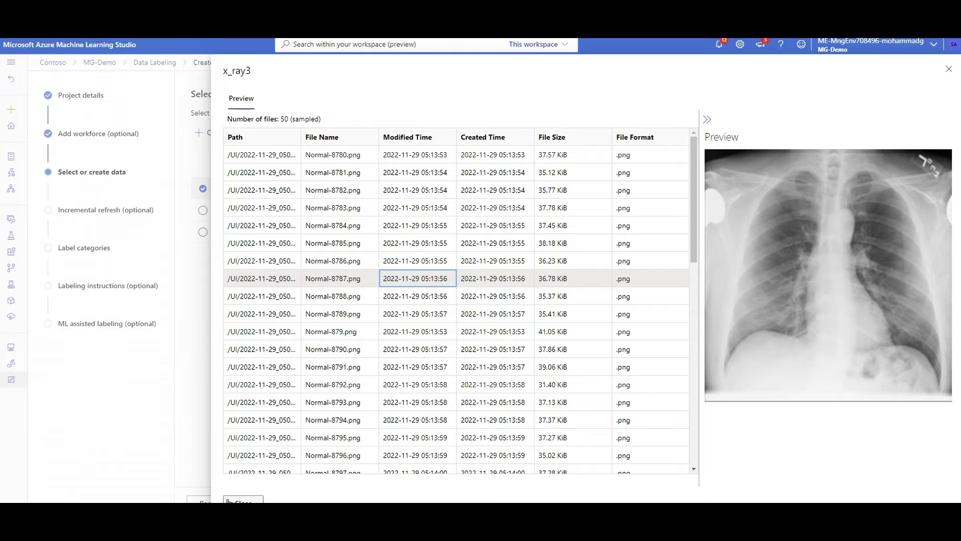
click(244, 501)
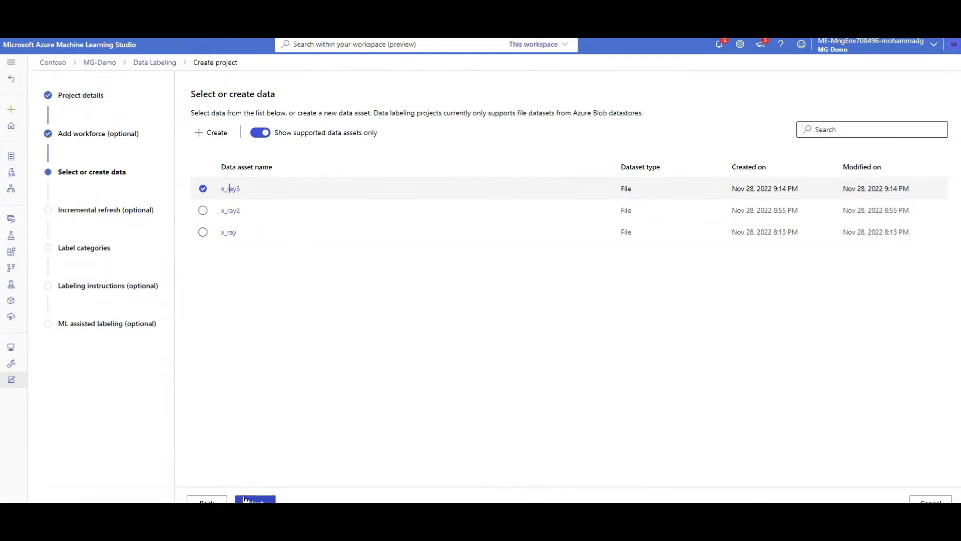
click(271, 501)
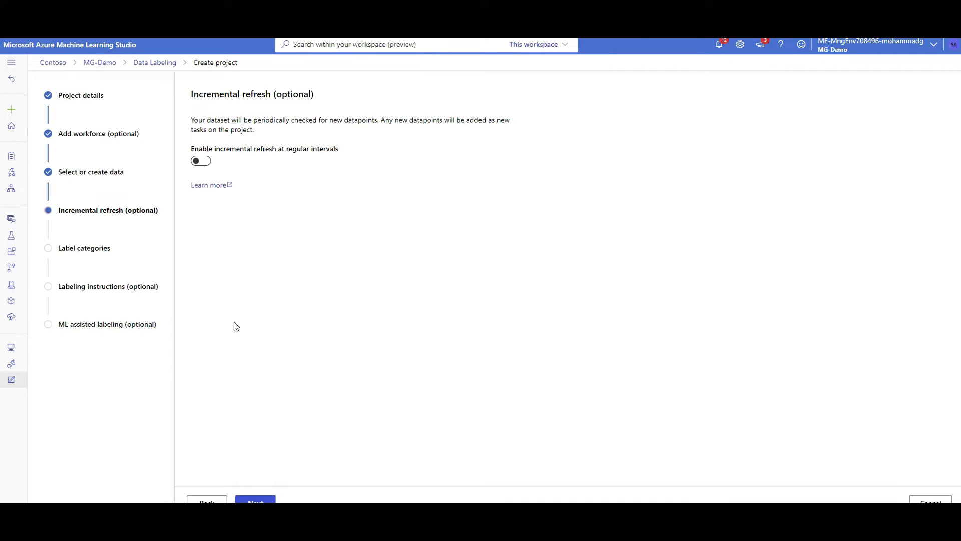
Try out incremental refresh at regular intervals for the dataset, and turn it off again
drag(329, 96, 192, 103)
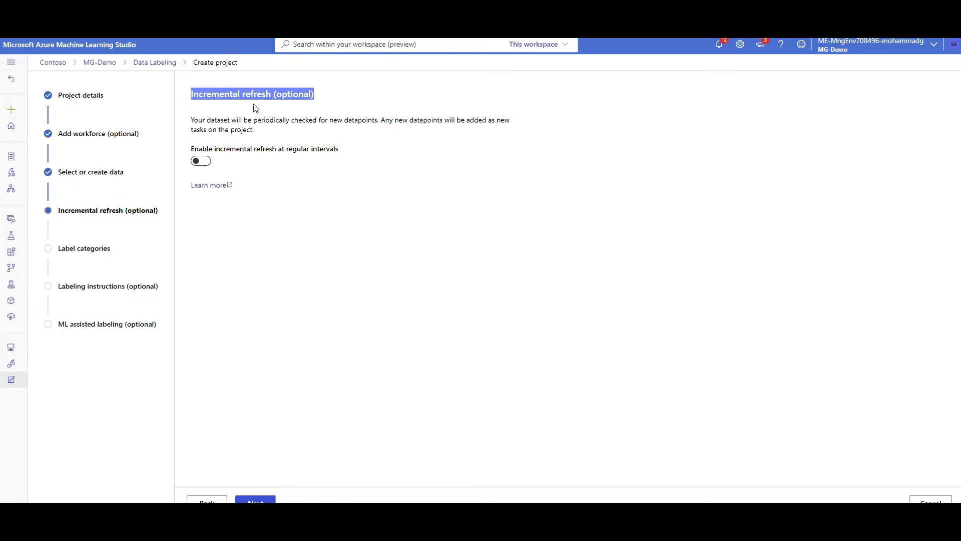
click(202, 166)
drag(342, 149, 304, 157)
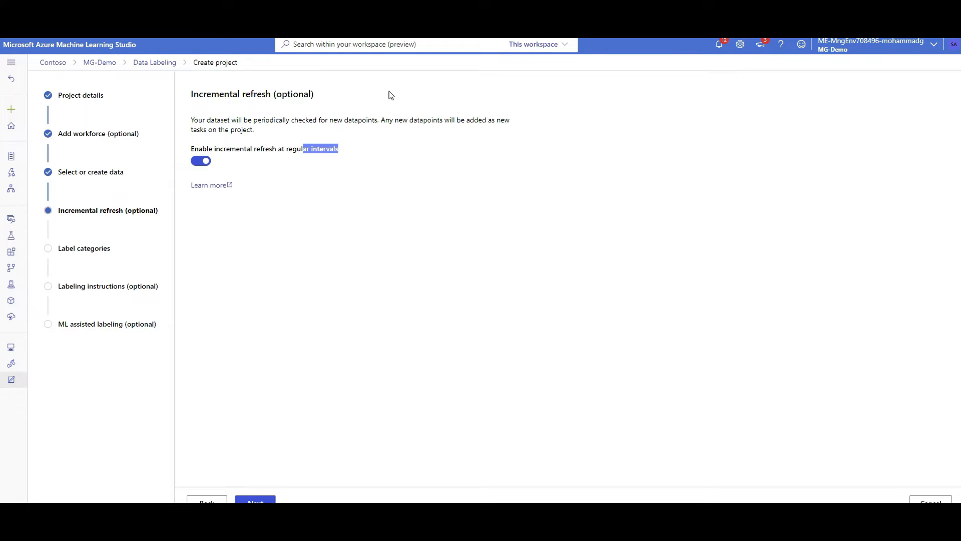
click(208, 162)
drag(317, 97, 194, 96)
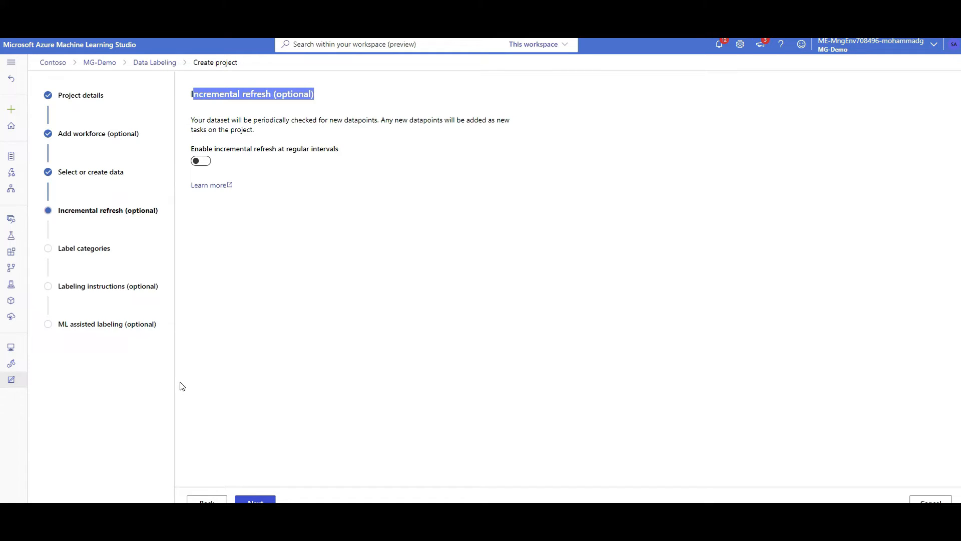
Continue past incremental refresh and name the first label category SP
click(261, 501)
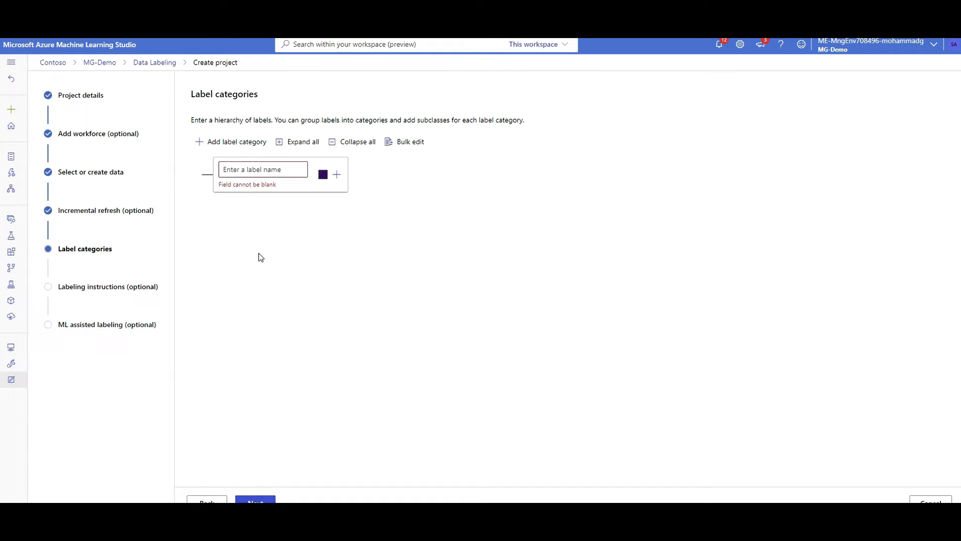
click(256, 173)
text(SP)
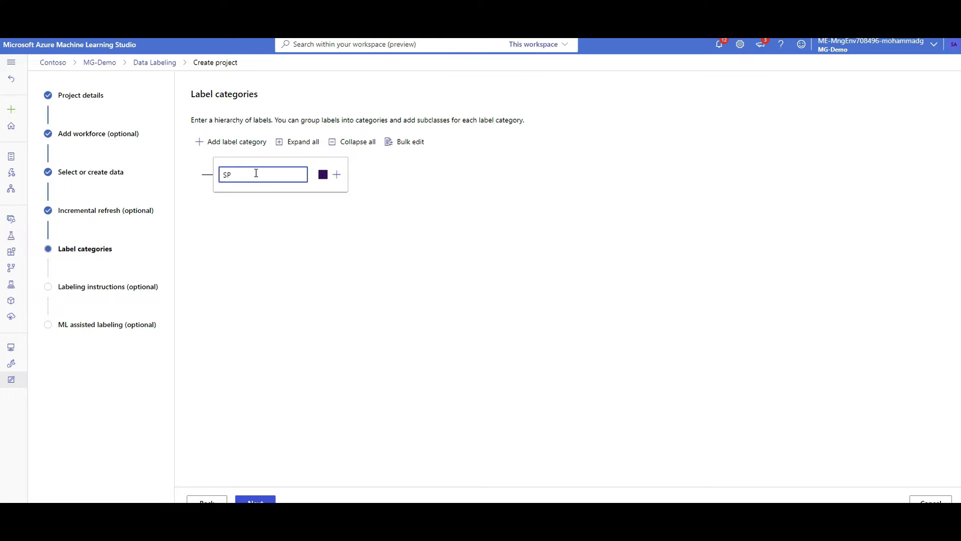
Try adding a subclass under the SP label, and delete the blank subclass again
click(342, 177)
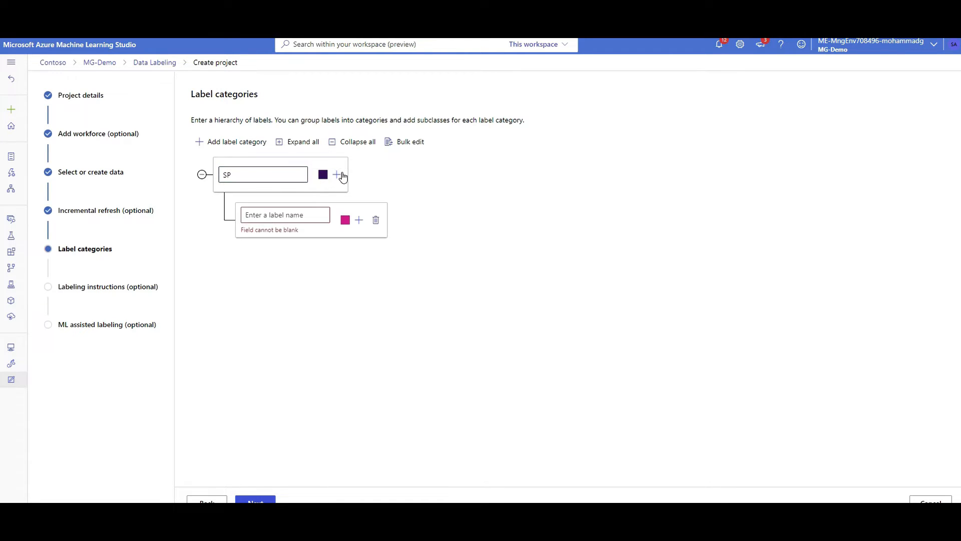
click(238, 176)
drag(238, 176, 206, 187)
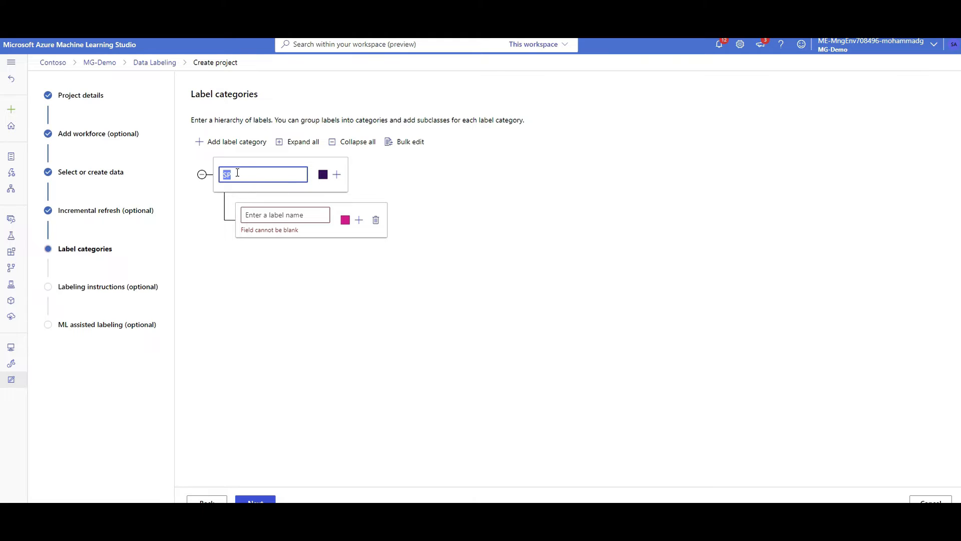
click(277, 214)
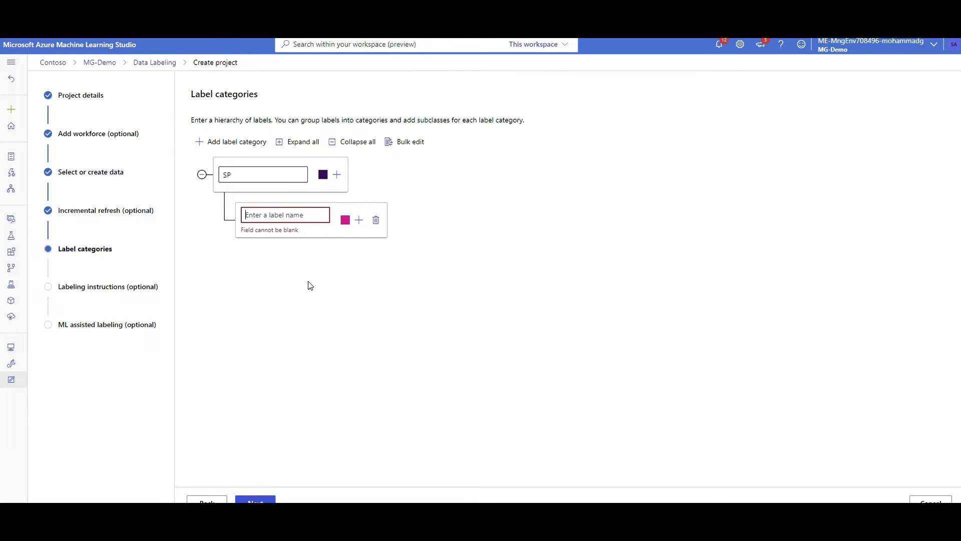
click(376, 220)
Change the SP label's color to yellow-green and continue to the labeling instructions
drag(269, 179, 214, 172)
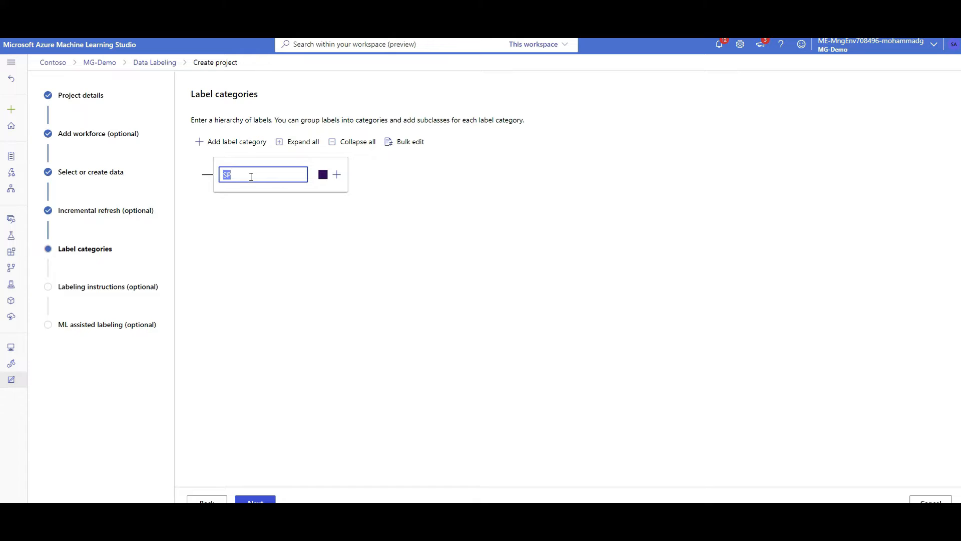
click(327, 176)
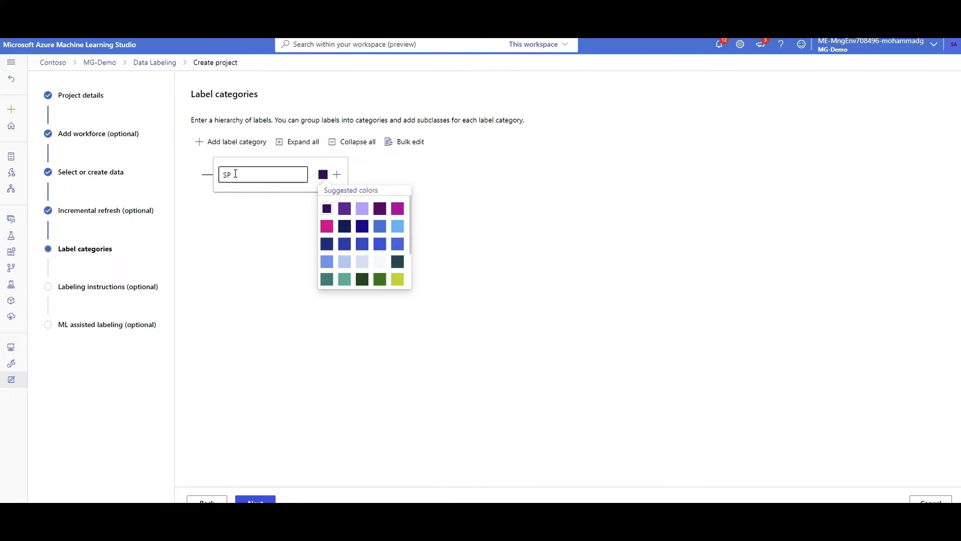
click(398, 280)
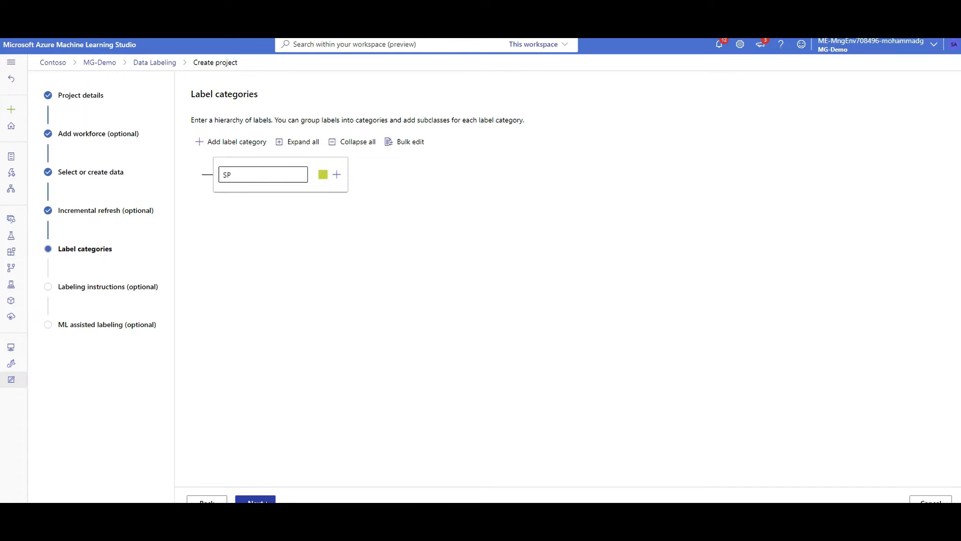
click(255, 501)
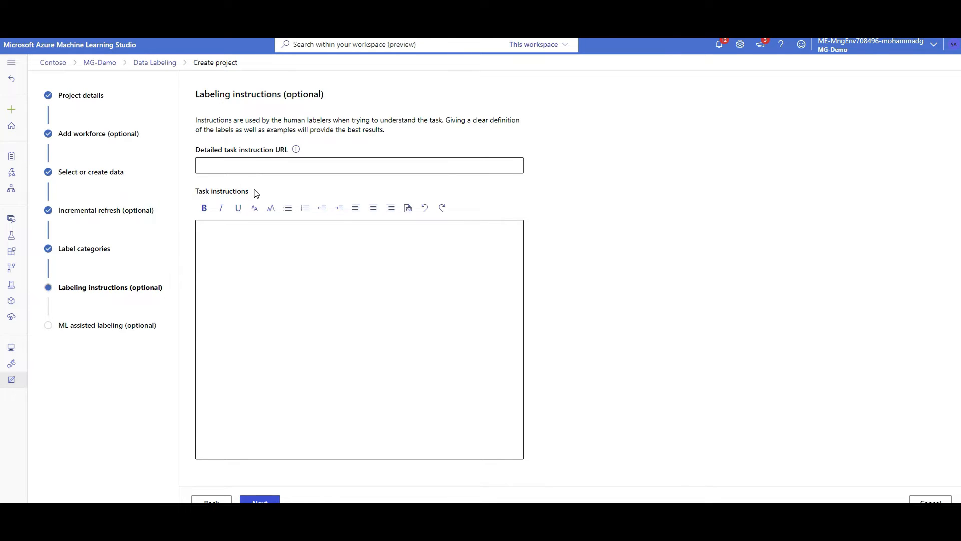
Switch to Snipping Tool to view the sample chest X-ray with the SP bounding box drawn on the spine
drag(256, 196, 189, 197)
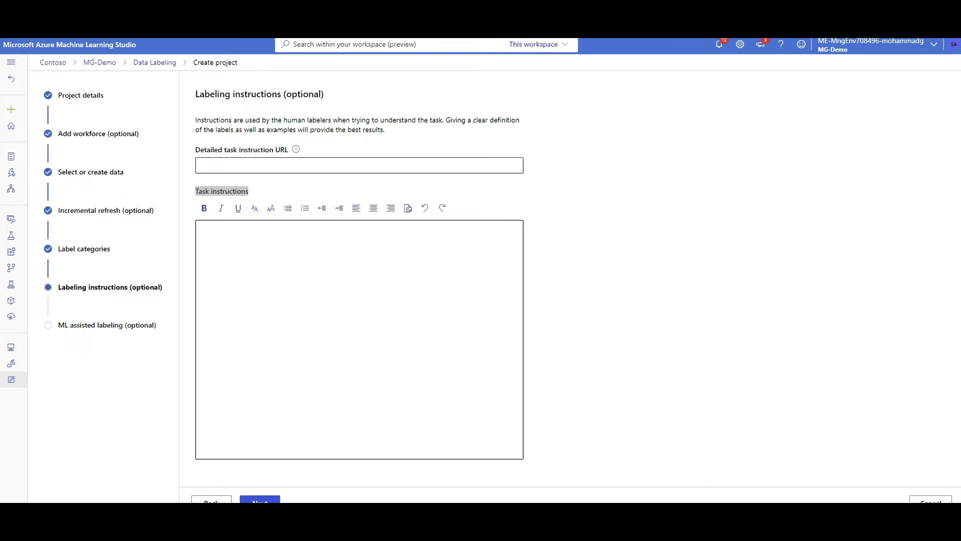
drag(636, 501, 572, 79)
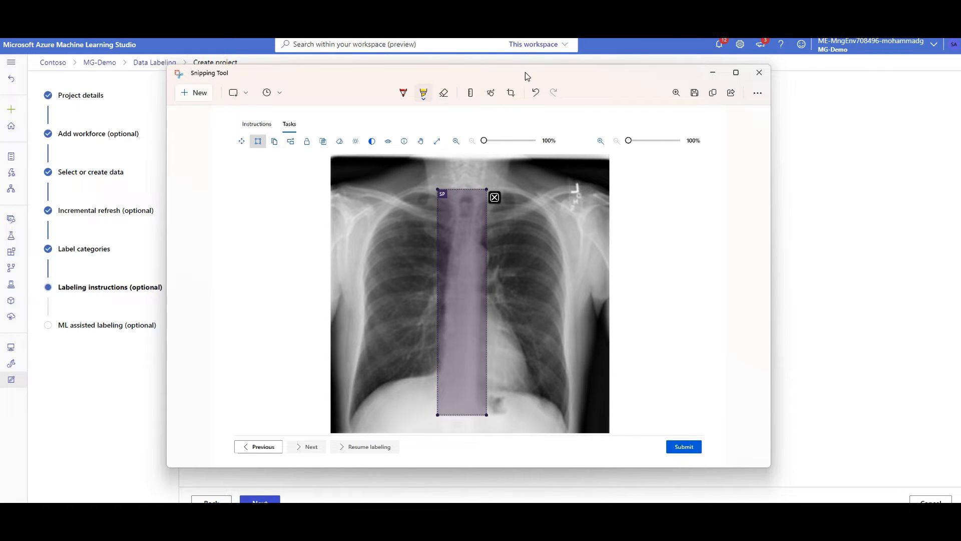
drag(525, 75, 852, 121)
Write "Hey . this is a sample :" as the task instructions, leaving the detailed task instruction URL empty
click(269, 285)
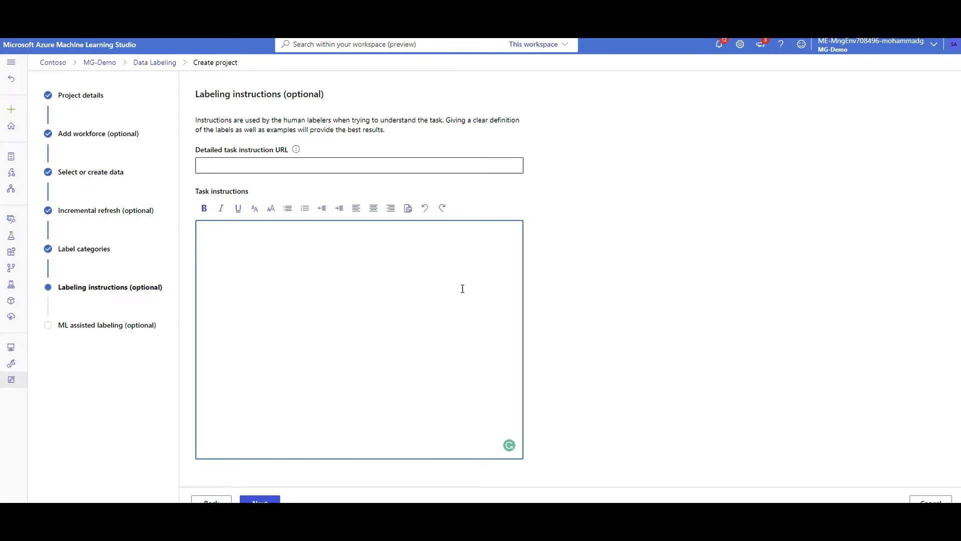
text(Hey . this issample :)
click(240, 231)
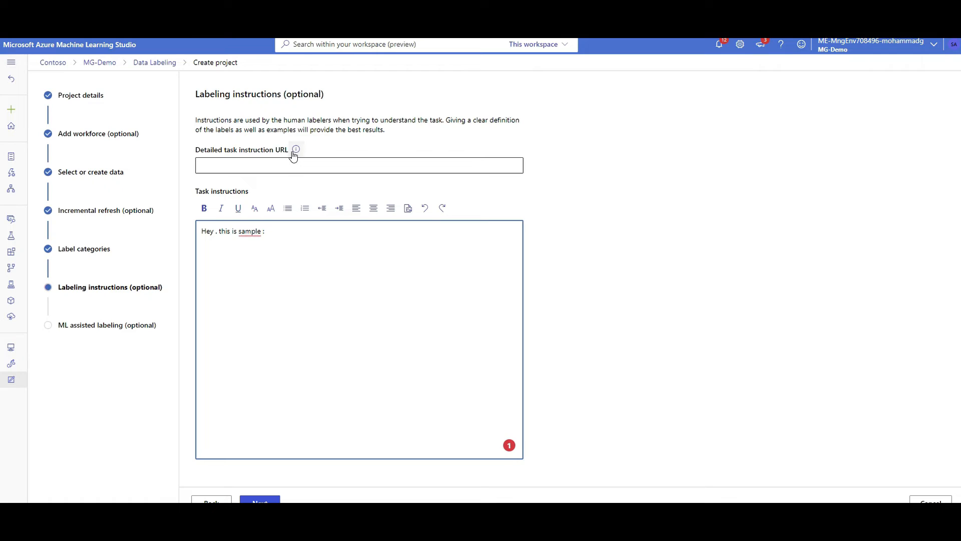
click(258, 161)
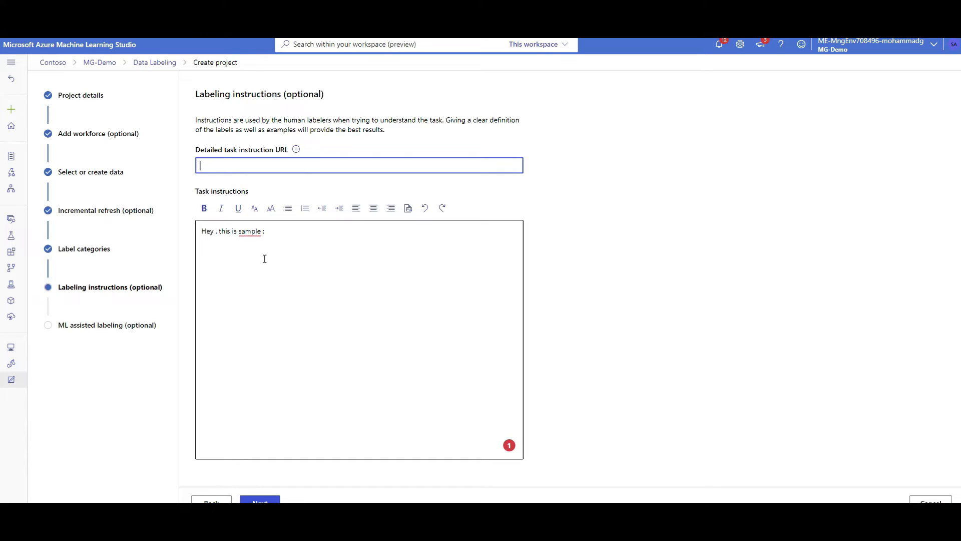
click(270, 275)
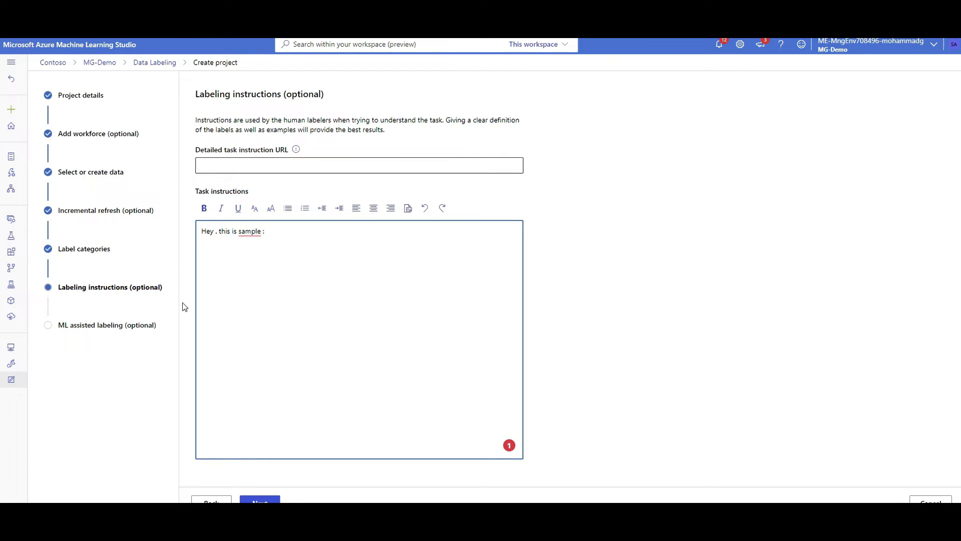
right_click(254, 230)
click(244, 259)
Insert the sample labeled X-ray screenshot from Downloads below the instruction text and continue to ML assisted labeling
click(409, 207)
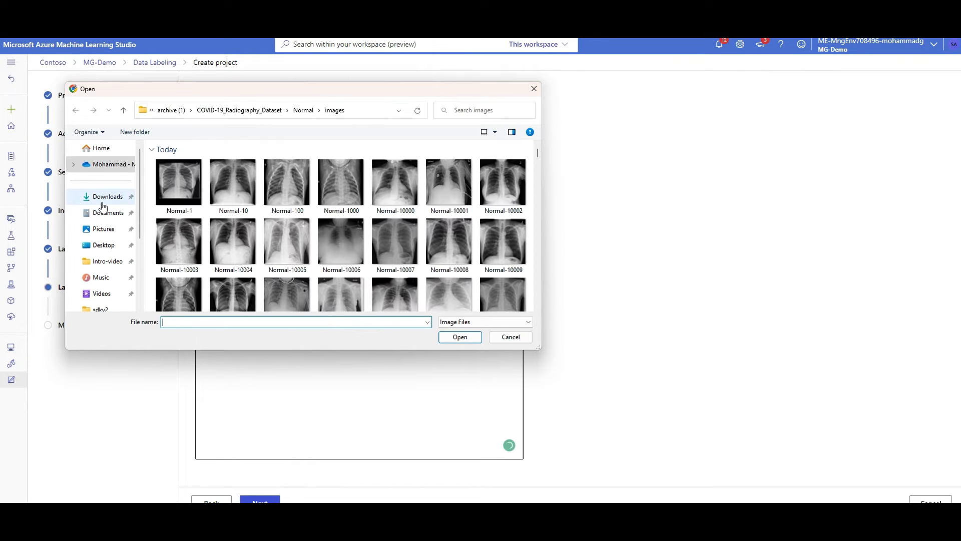
click(102, 197)
click(167, 188)
double_click(167, 187)
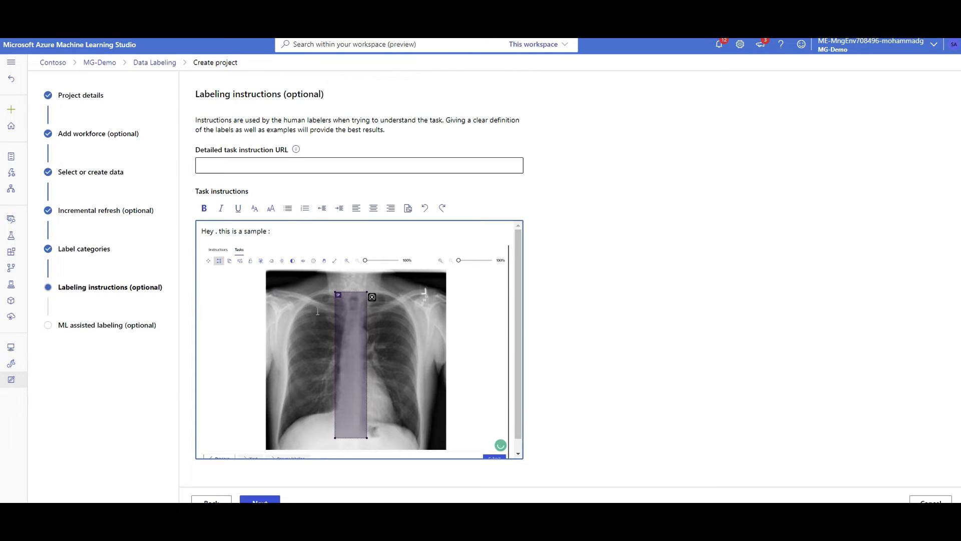
scroll(430, 359, down, 1)
scroll(430, 359, up, 1)
click(274, 499)
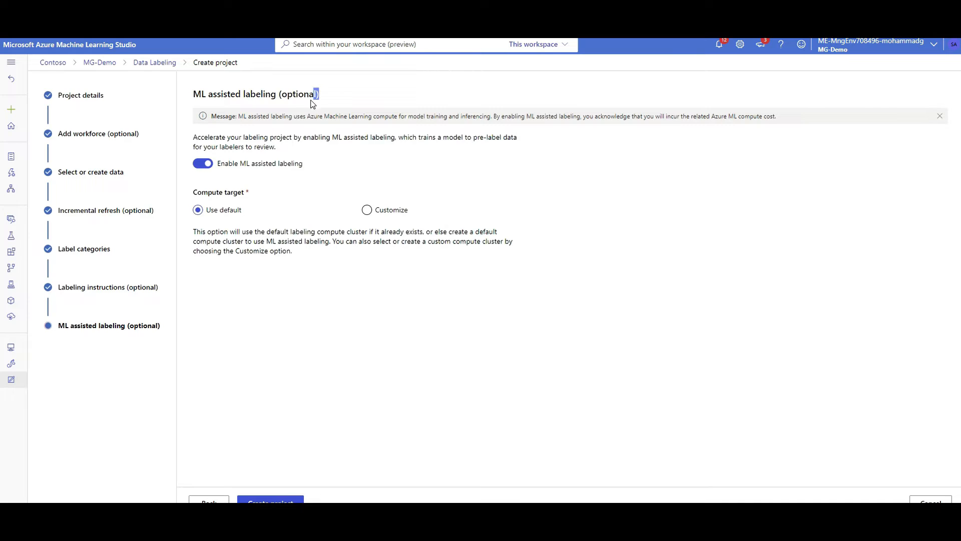
Examine the SP bounding box in the Snipping Tool screenshot as an ML assisted labeling example, and return to the project setup
drag(320, 94, 195, 105)
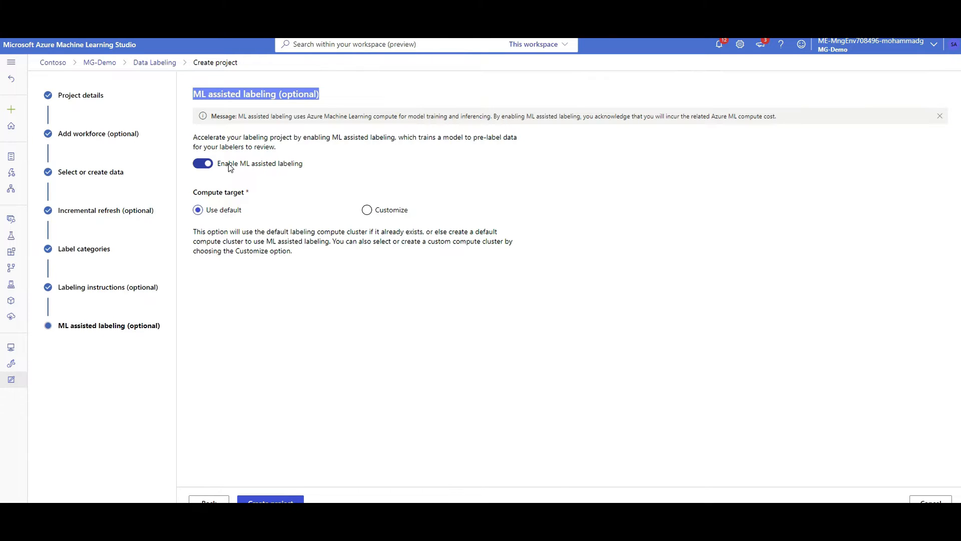
key(alt+Tab)
drag(795, 116, 479, 98)
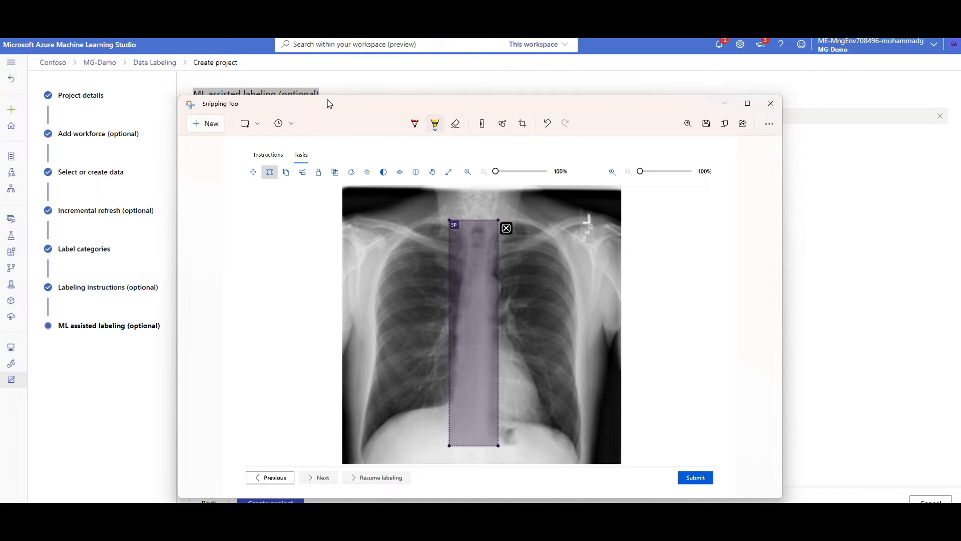
drag(334, 105, 365, 95)
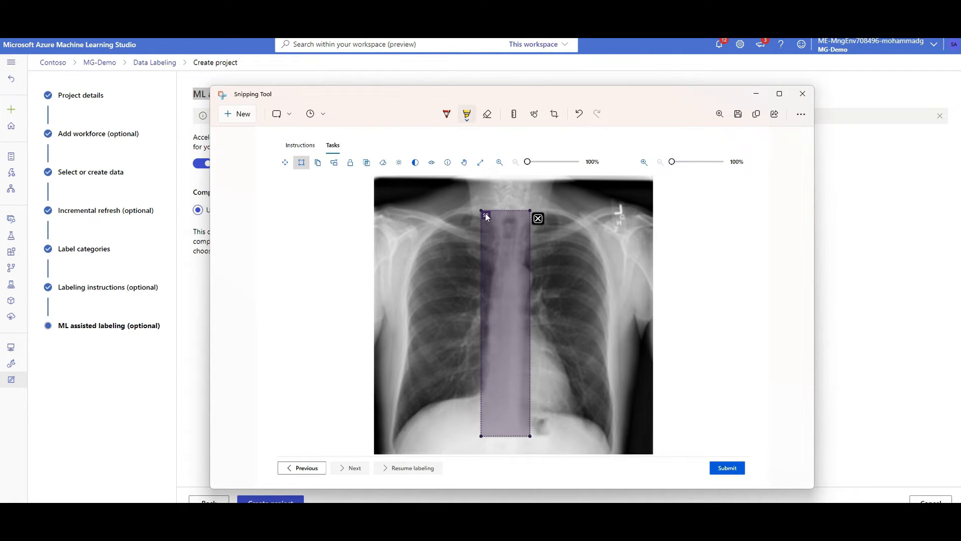
drag(387, 97, 350, 120)
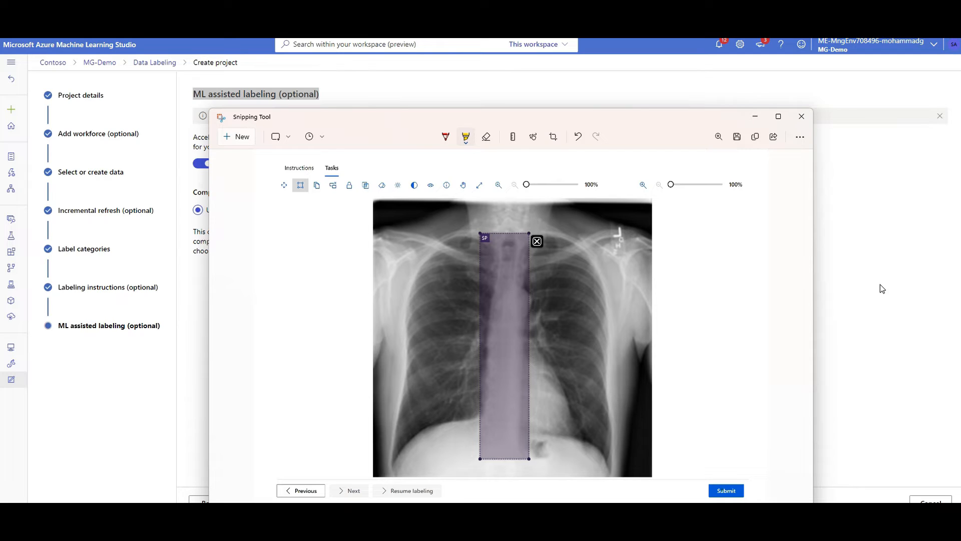
click(907, 271)
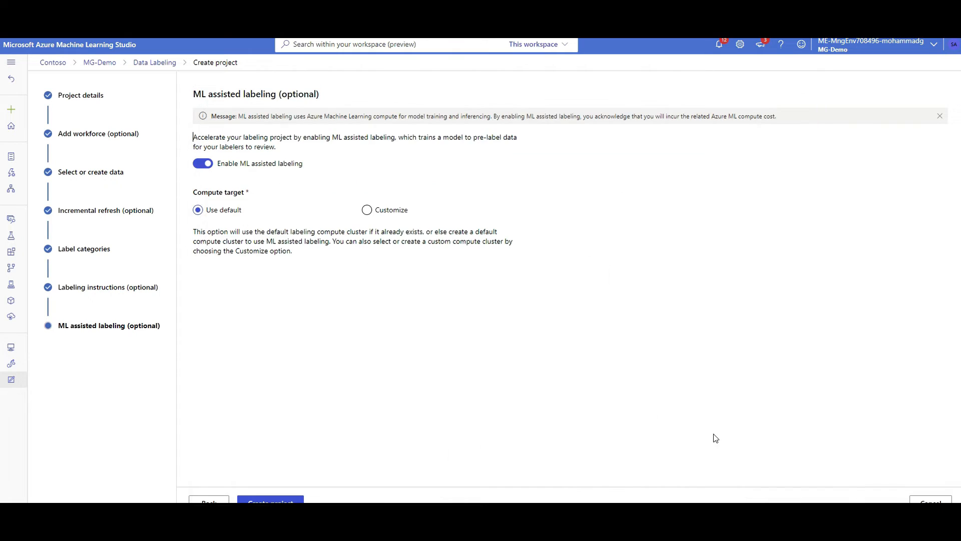
Keep ML assisted labeling enabled with the default compute target, and create the labeling project
drag(194, 90, 264, 83)
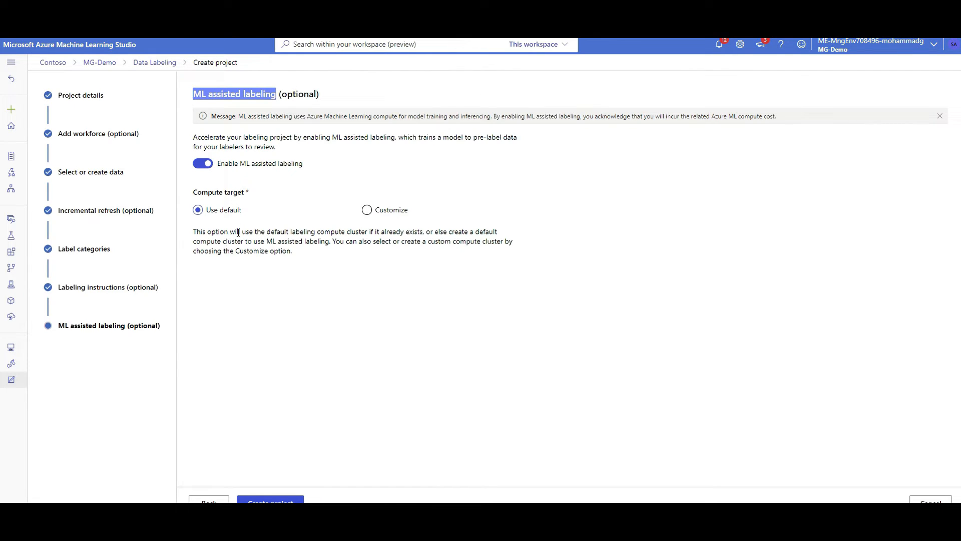
drag(350, 231, 301, 226)
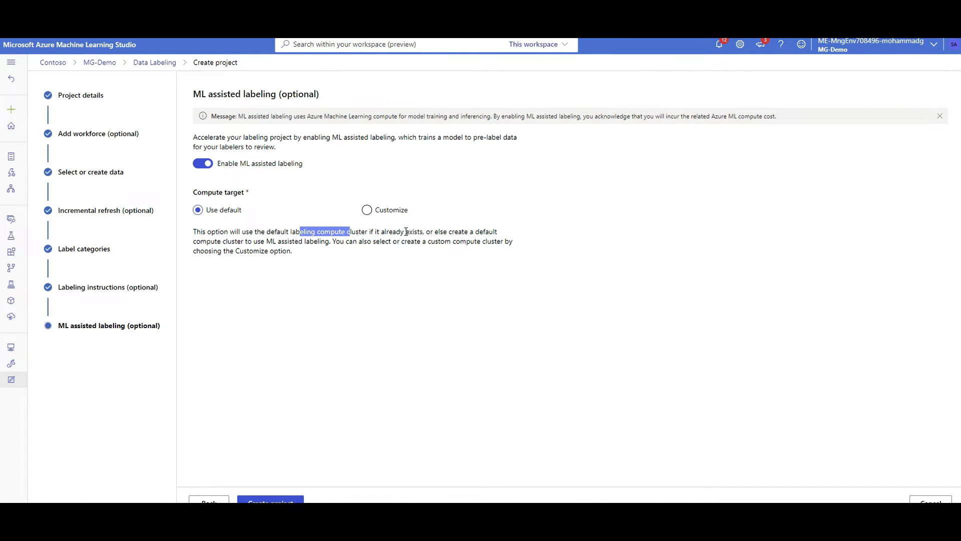
drag(426, 231, 359, 231)
click(370, 210)
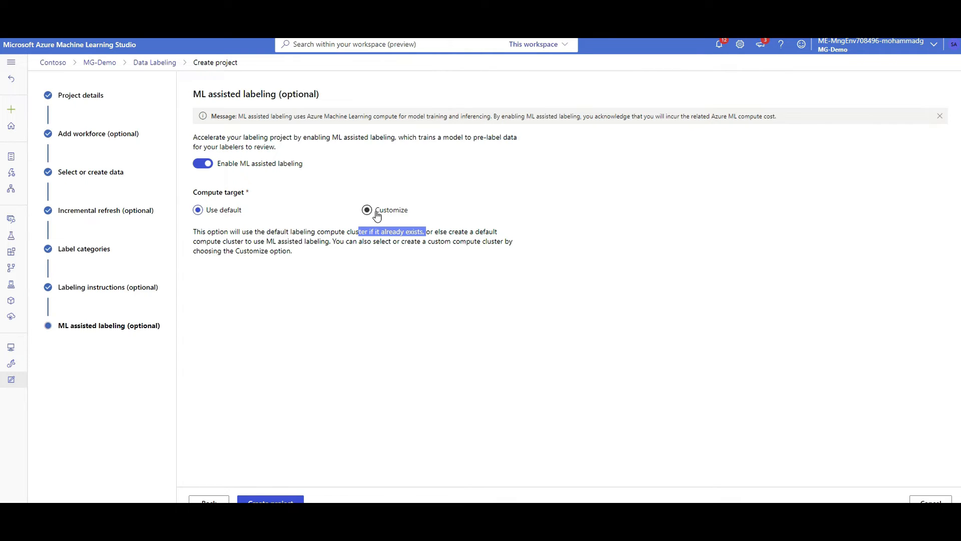
click(230, 215)
drag(777, 116, 687, 121)
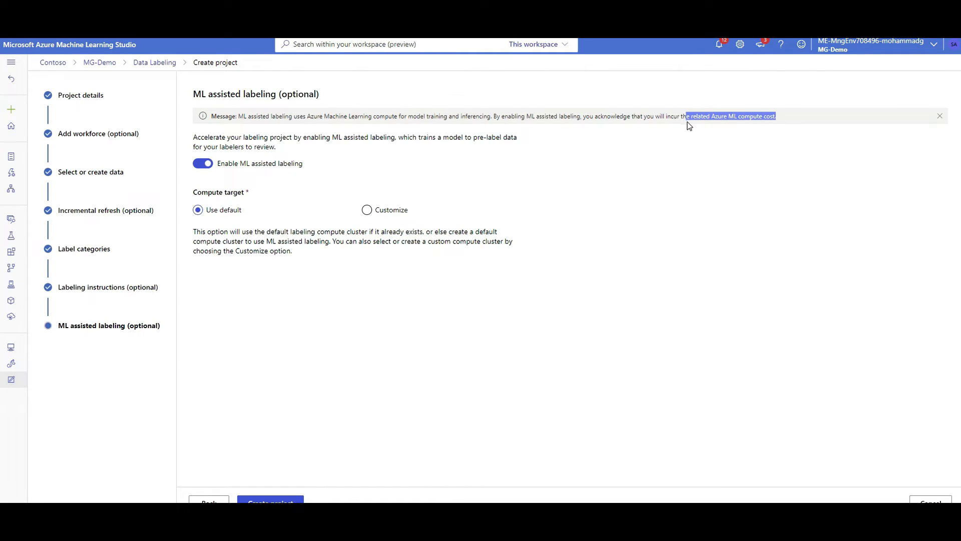
click(290, 501)
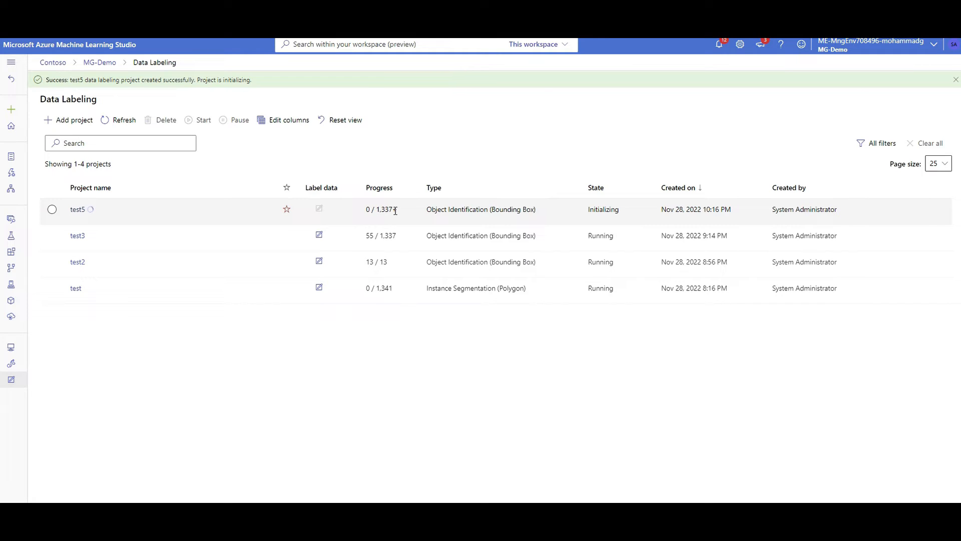
Check the test5 project's progress in the project list and open the project
click(395, 210)
drag(395, 210, 371, 208)
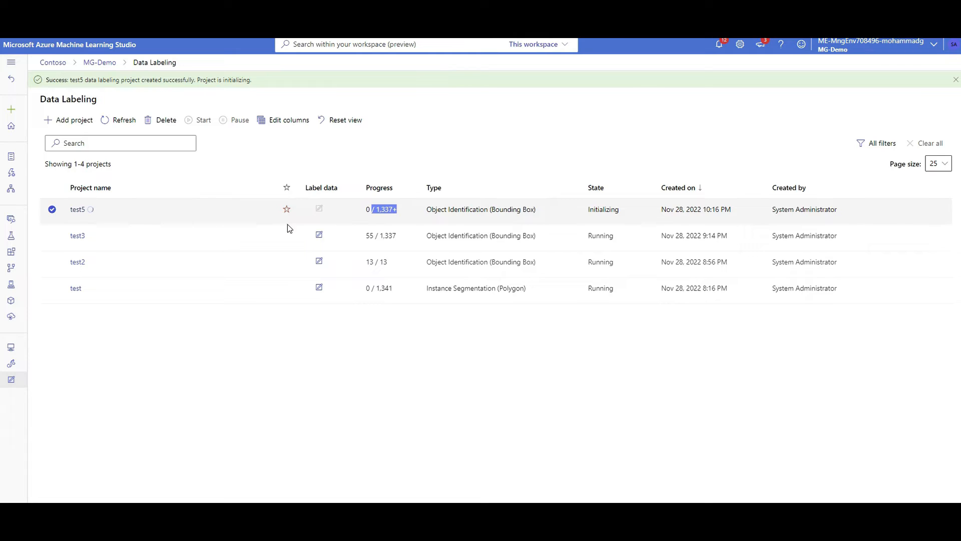
click(76, 210)
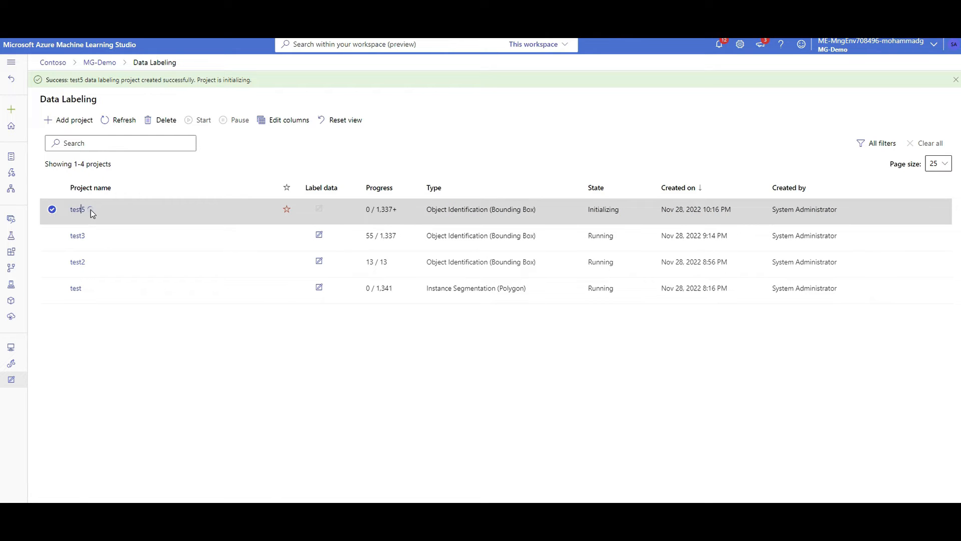
click(79, 209)
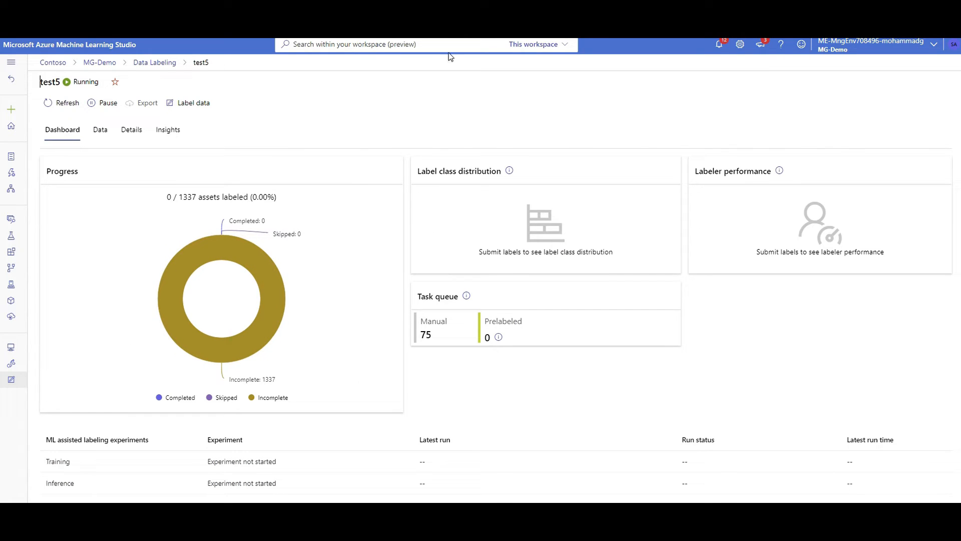
Examine the label class distribution and labeler performance sections on the test5 dashboard
mouse_move(504, 172)
drag(502, 173, 428, 179)
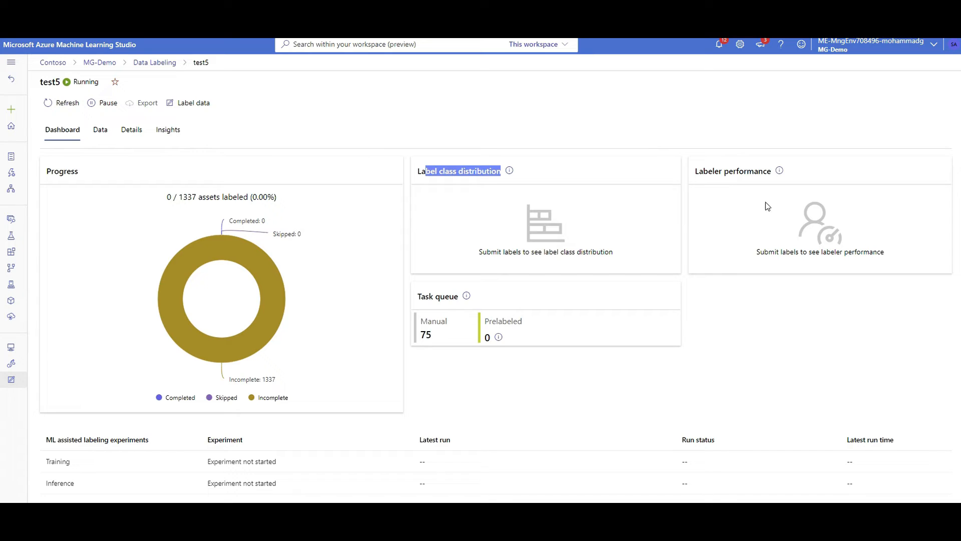
click(694, 208)
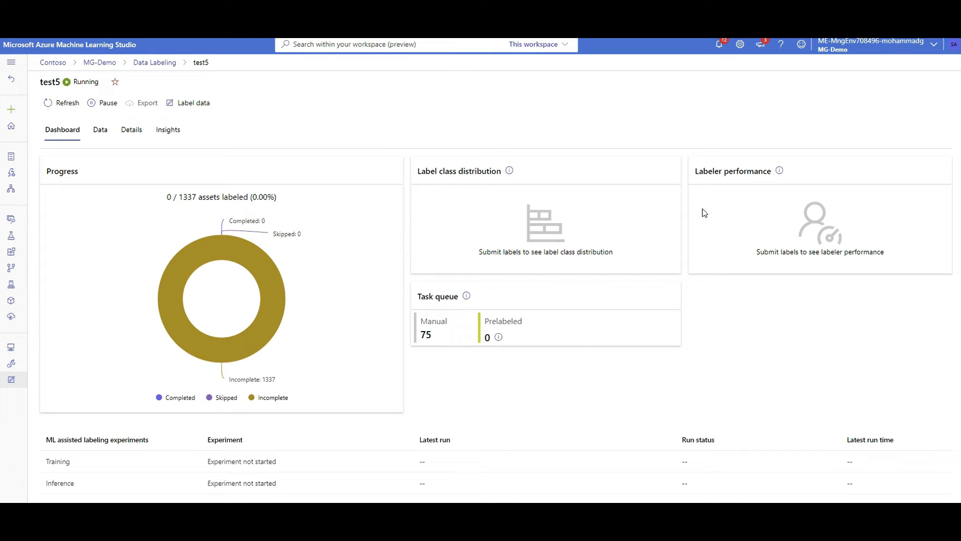
double_click(794, 194)
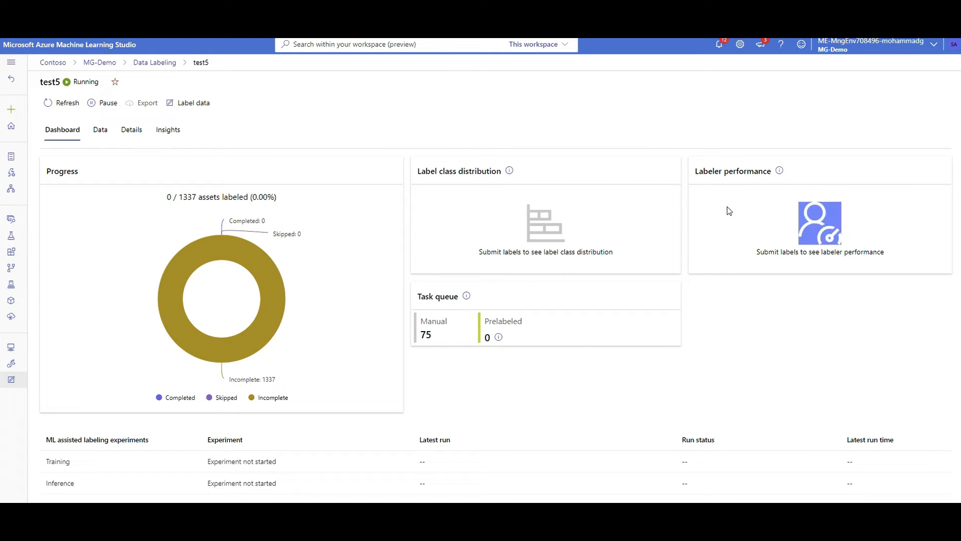
click(721, 206)
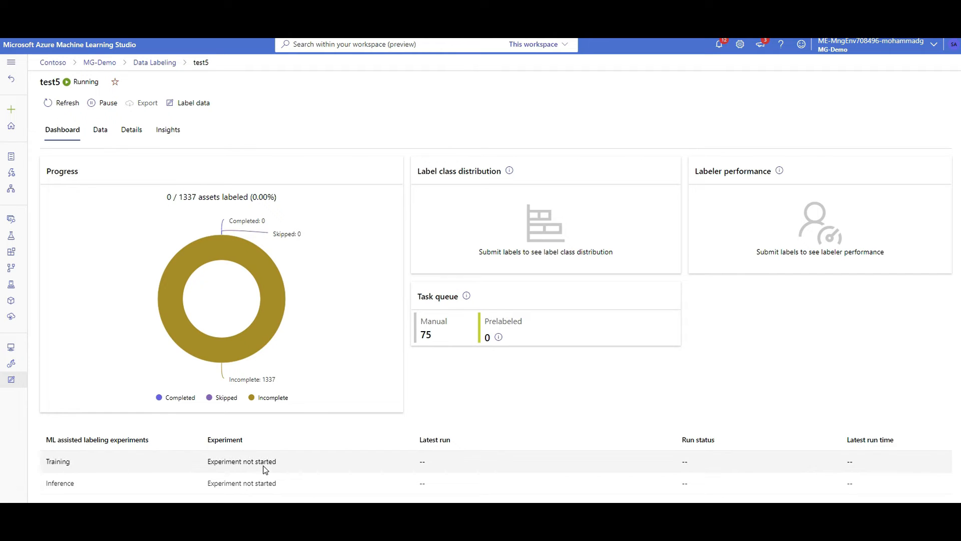
Examine the training and inference experiments for ML assisted labeling and the prelabeled task queue on the test5 dashboard
click(61, 441)
drag(81, 464, 44, 461)
mouse_move(250, 358)
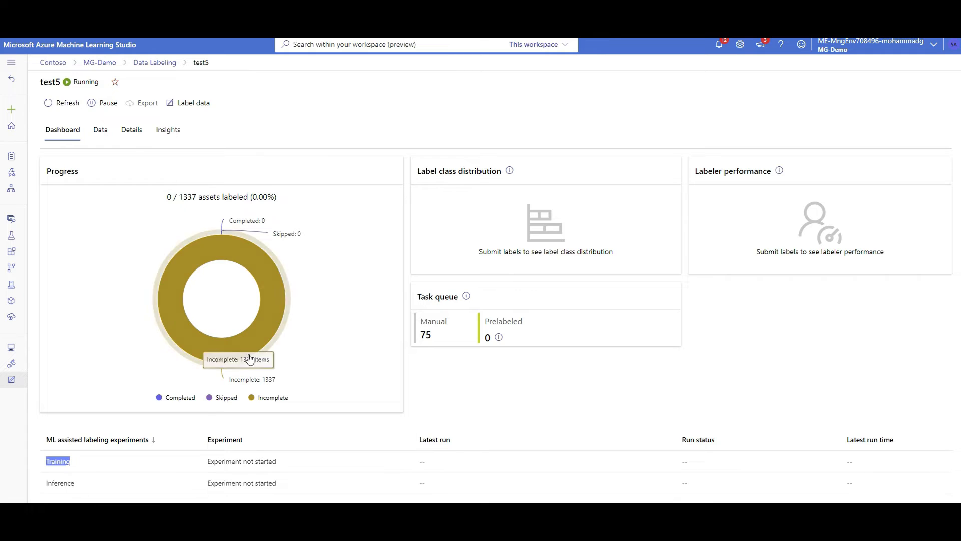
click(86, 461)
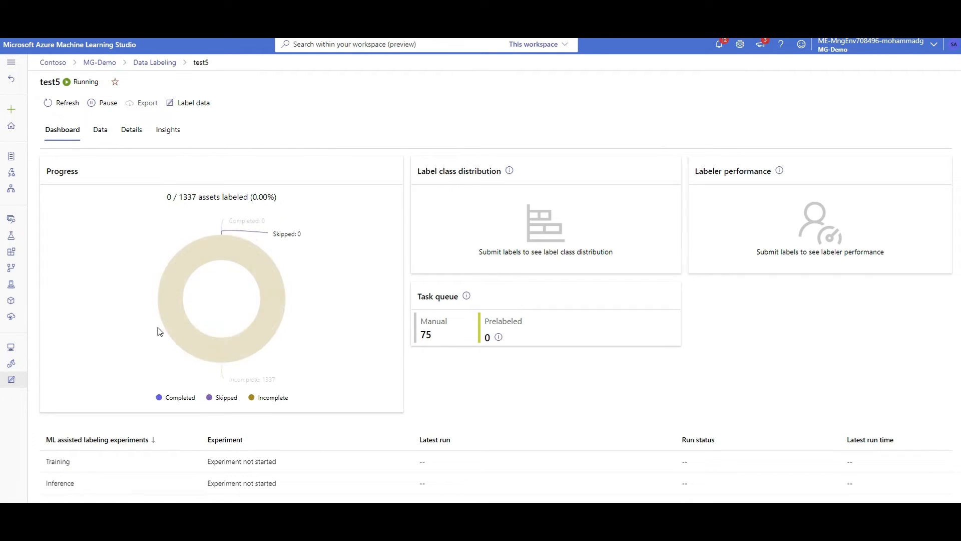
drag(87, 463, 48, 493)
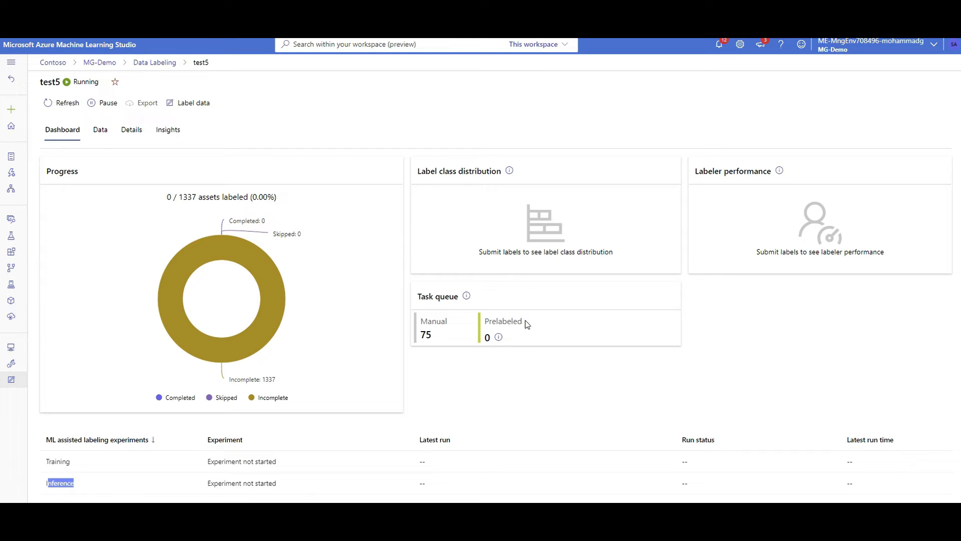
drag(524, 321, 481, 323)
mouse_move(502, 342)
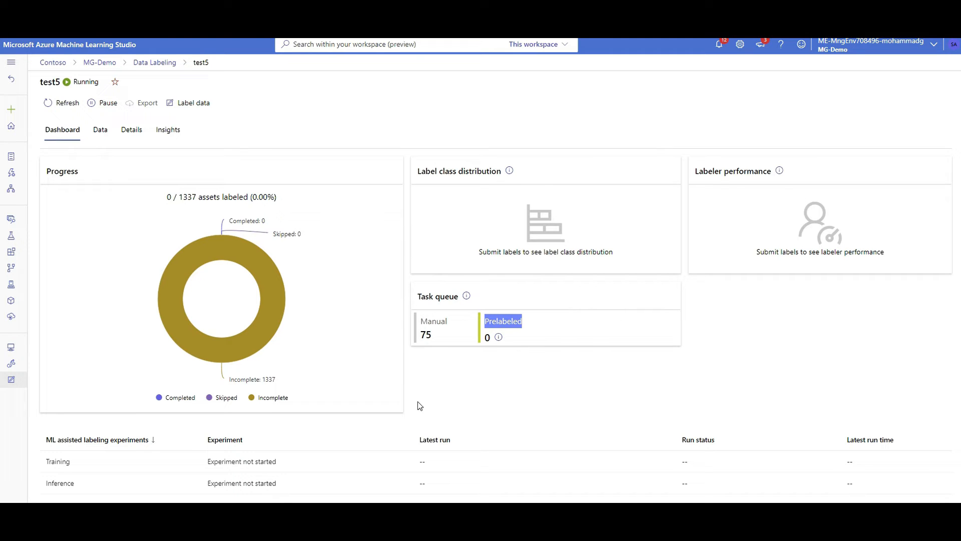
click(69, 440)
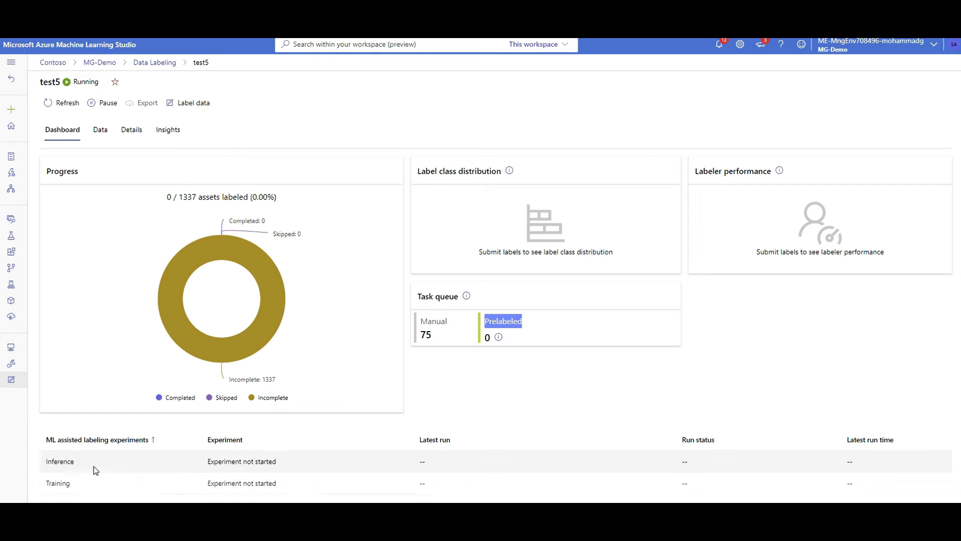
click(56, 447)
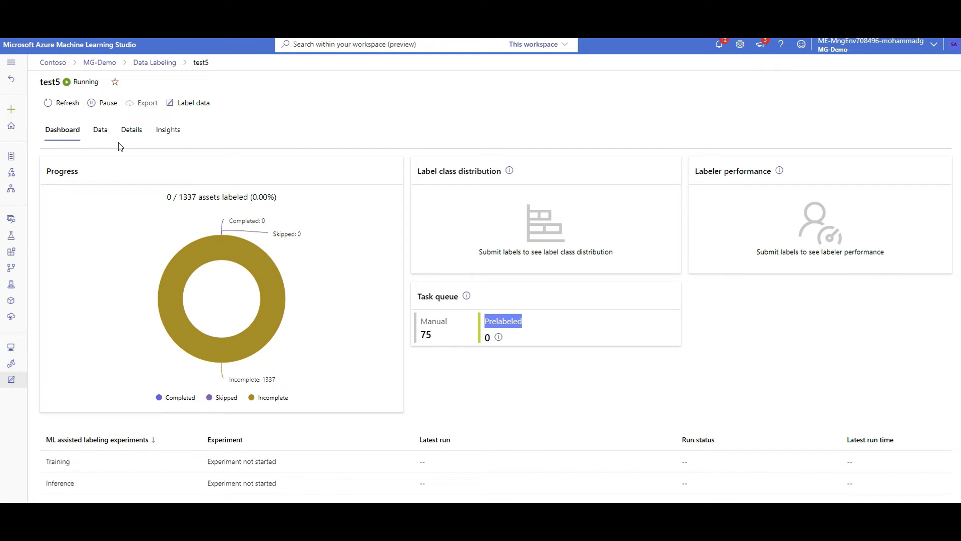
Review the project's data and label review pages, and its datasets, incremental refresh and label export details
click(104, 131)
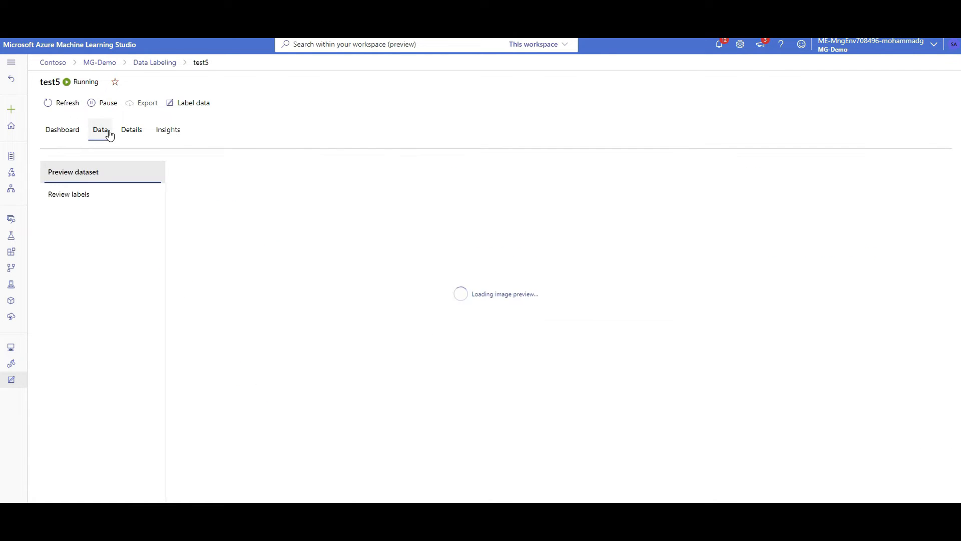
click(74, 201)
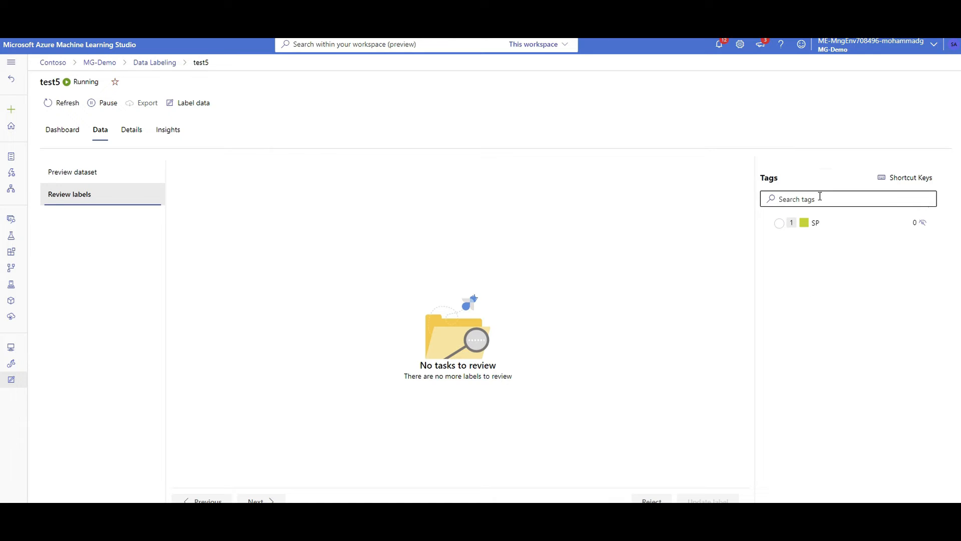
click(131, 130)
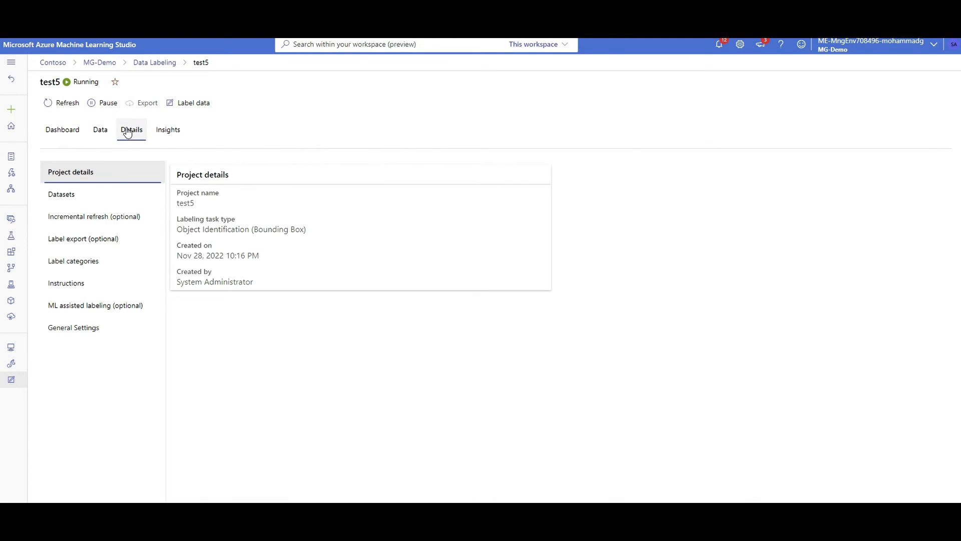
click(75, 196)
click(90, 226)
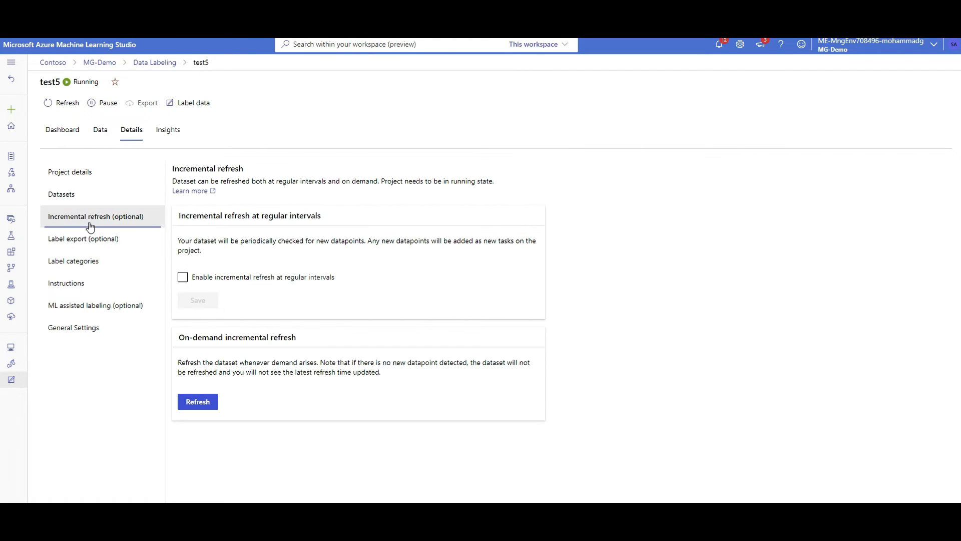
click(105, 248)
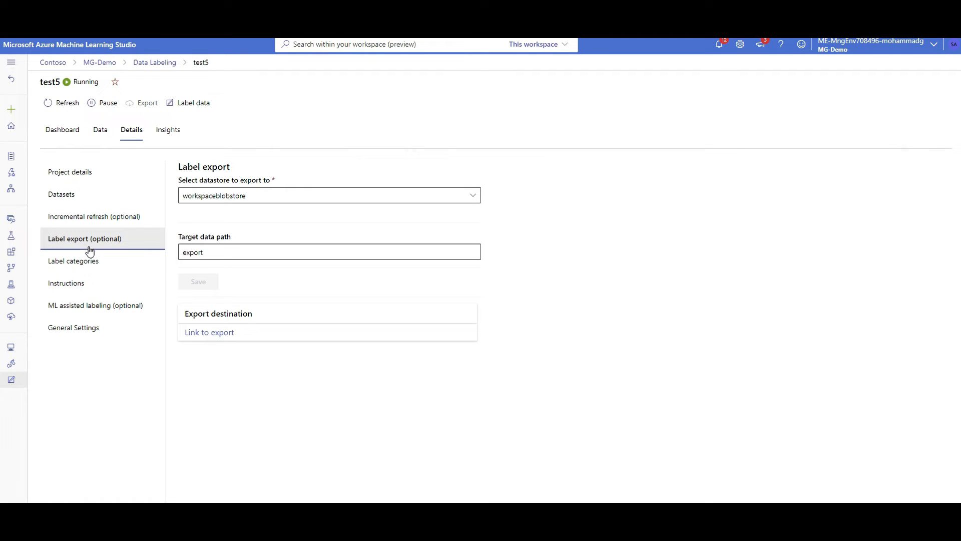
Check the SP label category and the task instructions with the sample X-ray in the project details
click(96, 271)
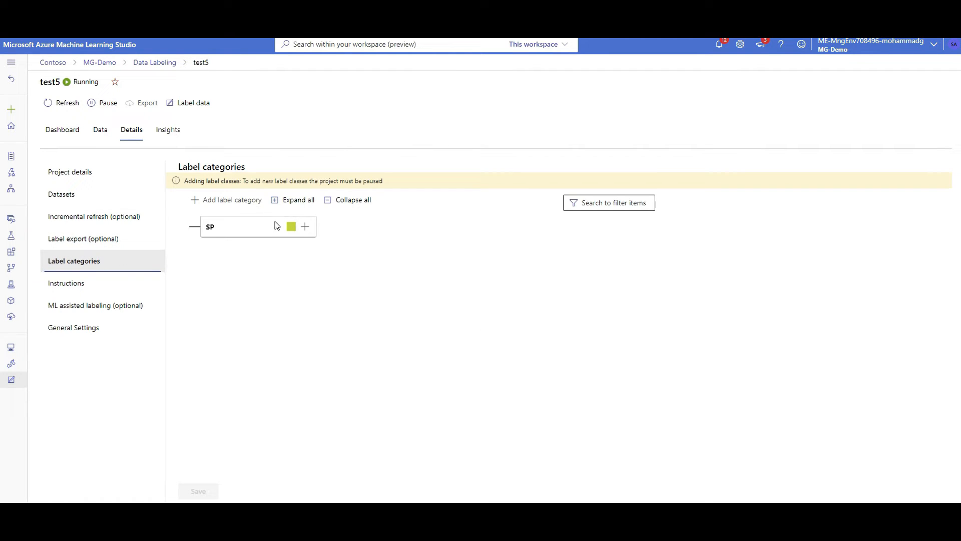
double_click(217, 229)
click(76, 284)
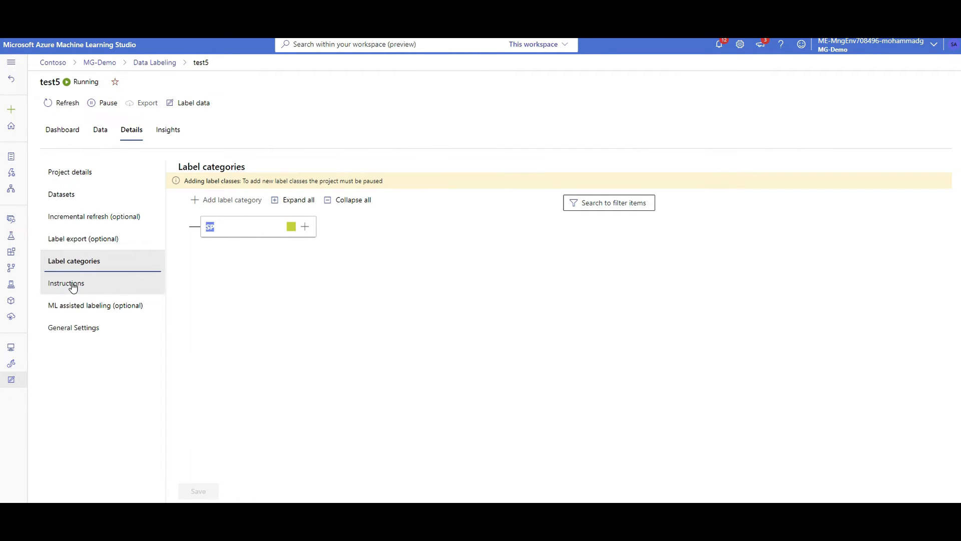
scroll(223, 253, down, 1)
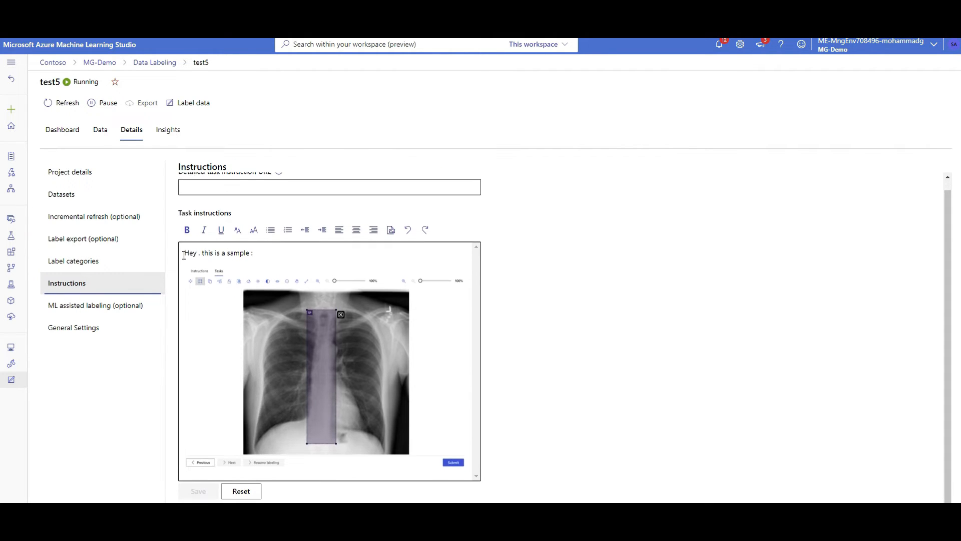
drag(185, 253, 458, 466)
click(514, 300)
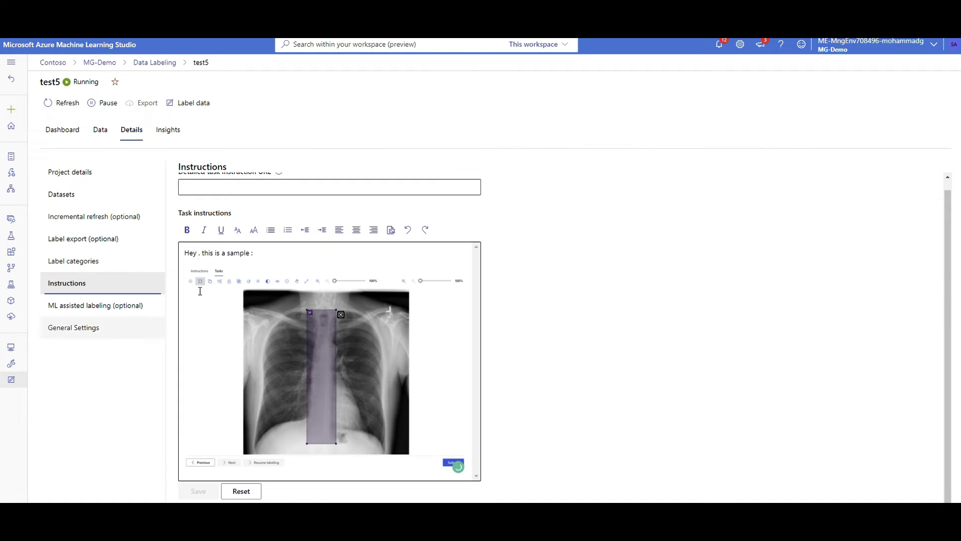
Examine the project's ML assisted labeling configuration, including its enabled state and training compute
click(111, 314)
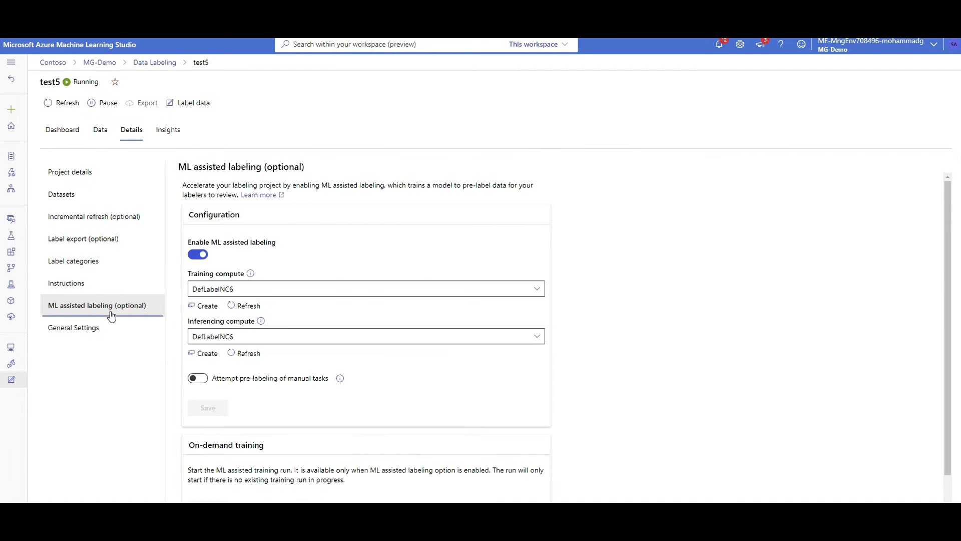
drag(289, 242, 188, 245)
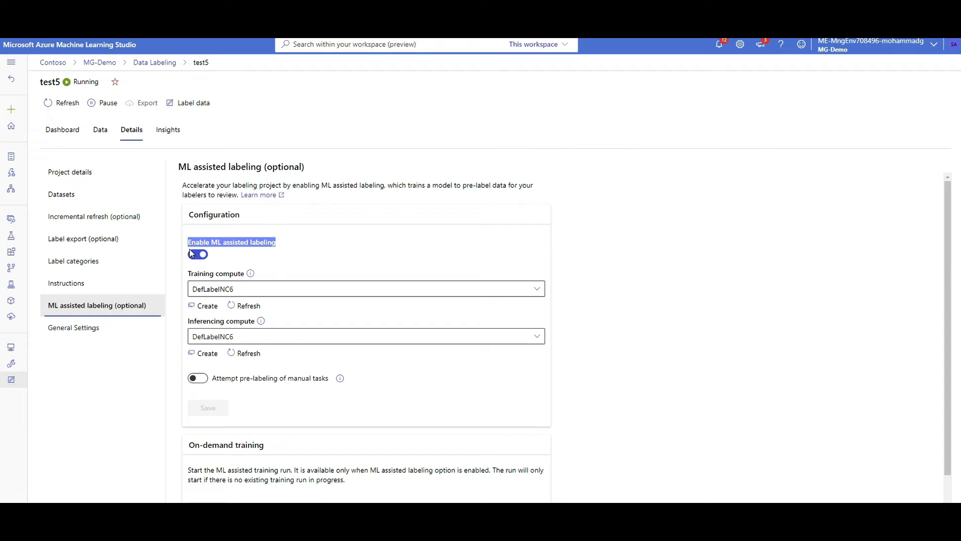
click(253, 291)
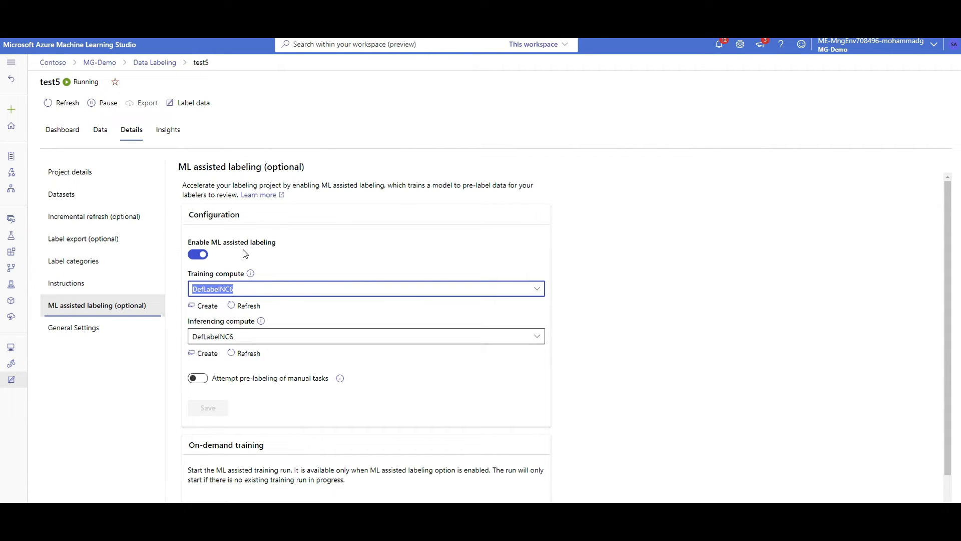
drag(280, 238, 212, 242)
Open the workspace's compute page separately and look up the DefLabelNC6 compute cluster used for labeling
right_click(12, 348)
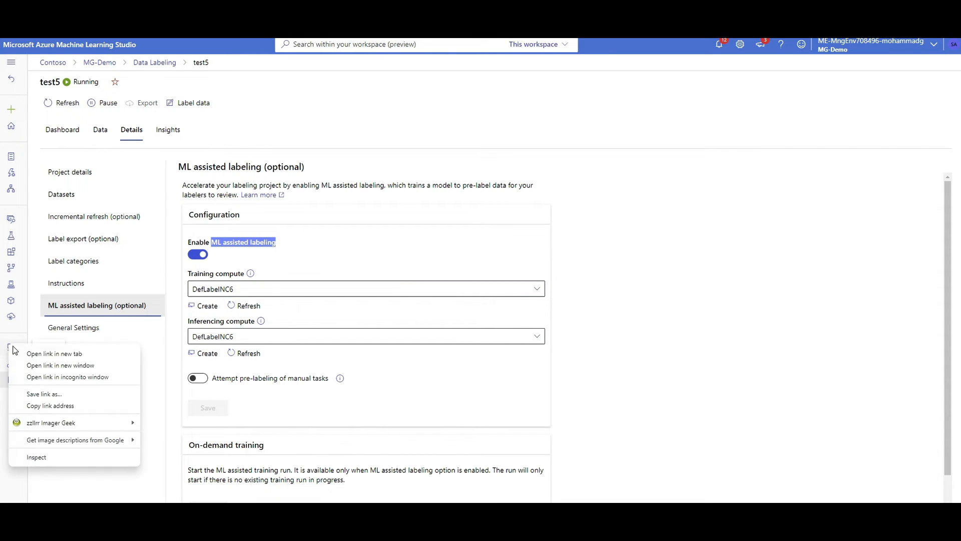
key(Escape)
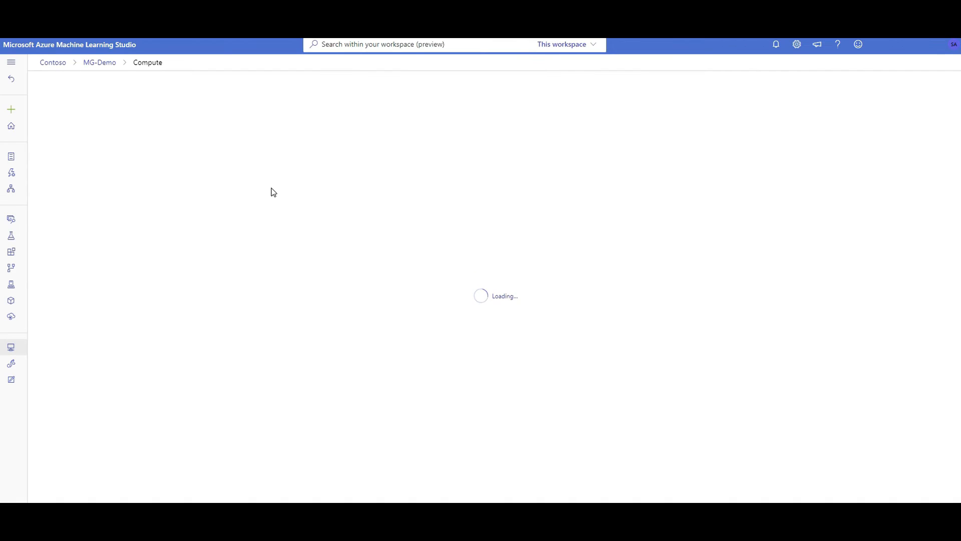
click(149, 102)
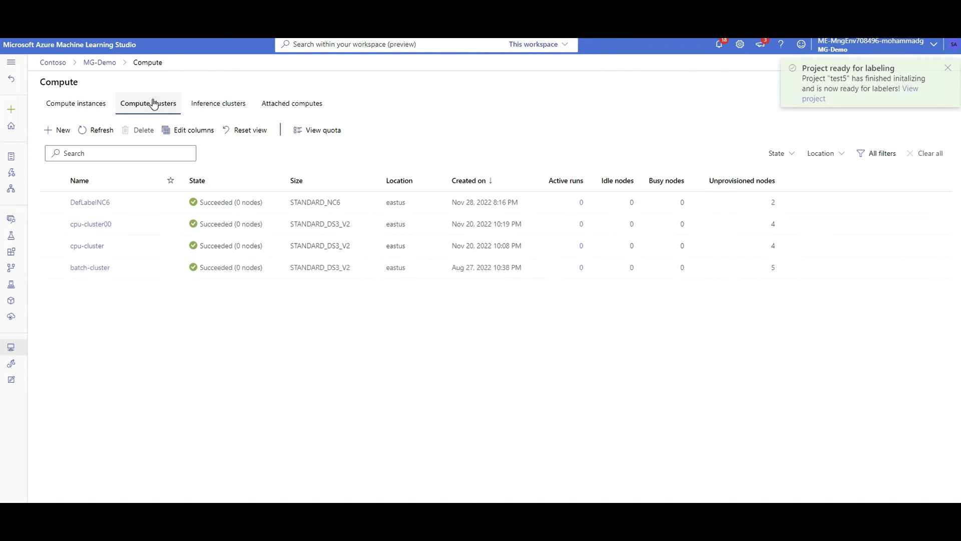
click(121, 207)
drag(122, 207, 70, 203)
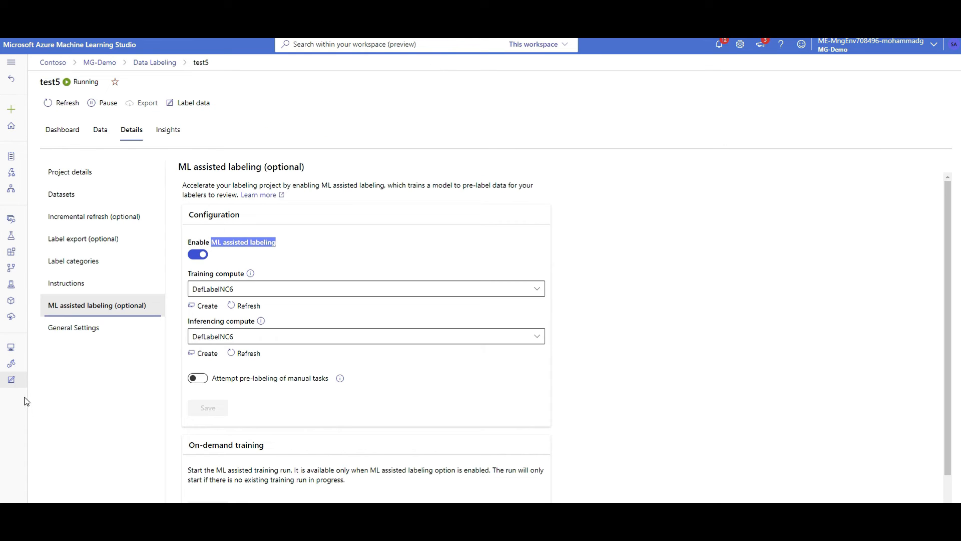
Check the test5 project's general settings and its labeling insights
click(75, 330)
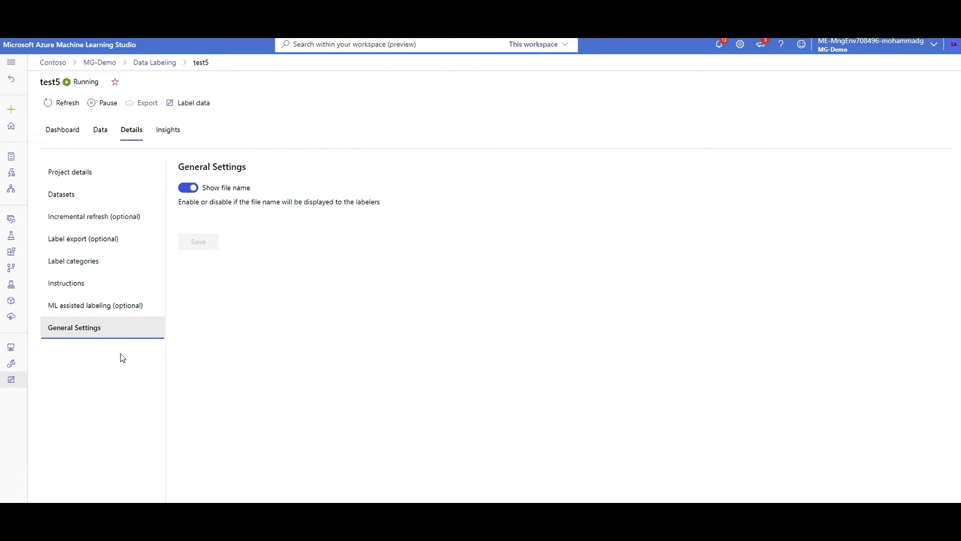
click(165, 130)
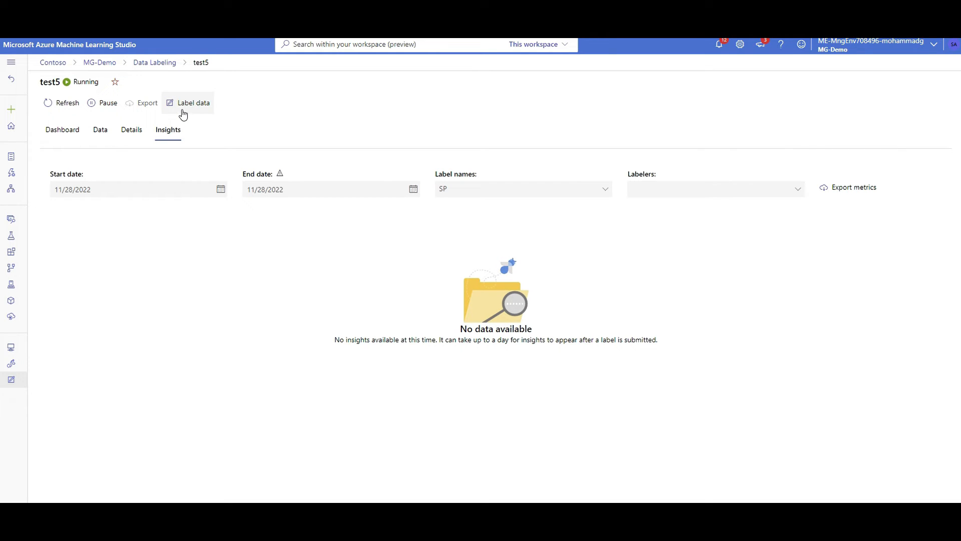
Open data labeling for test5 and examine the instructions with their sample SP bounding box on the X-ray
click(183, 113)
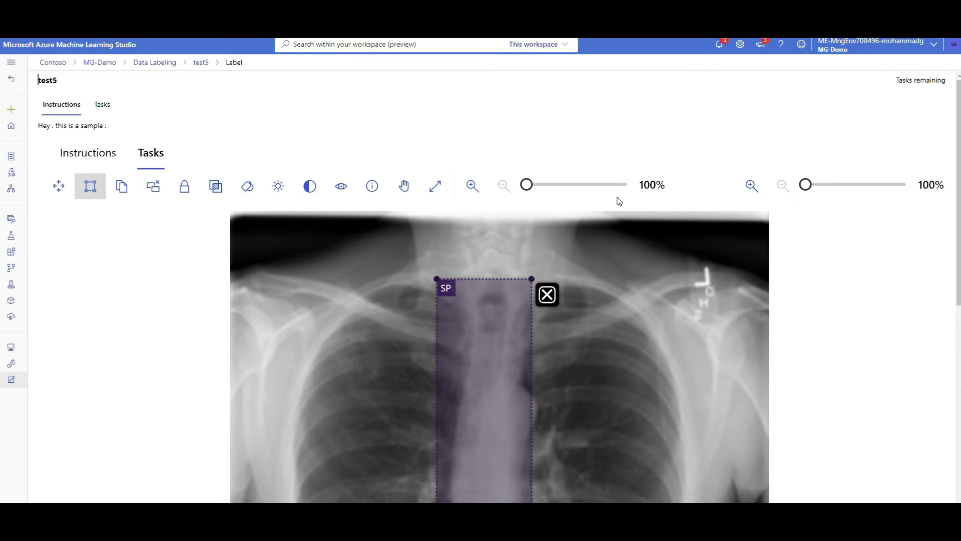
key(ctrl+minus)
key(ctrl+minus)
key(ctrl+minus)
key(ctrl+minus)
key(ctrl+minus)
key(ctrl+minus)
key(ctrl+minus)
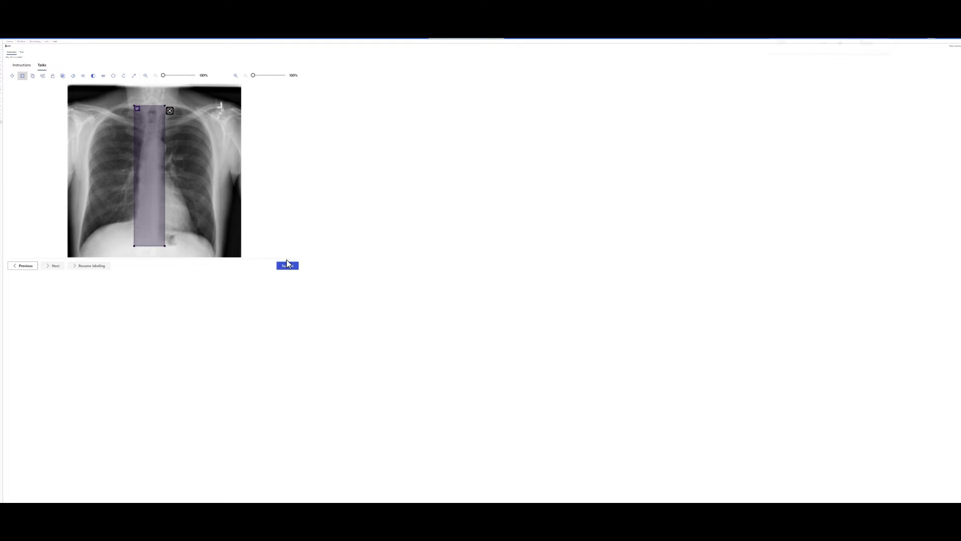
key(ctrl+plus)
key(ctrl+plus)
key(ctrl+plus)
key(ctrl+plus)
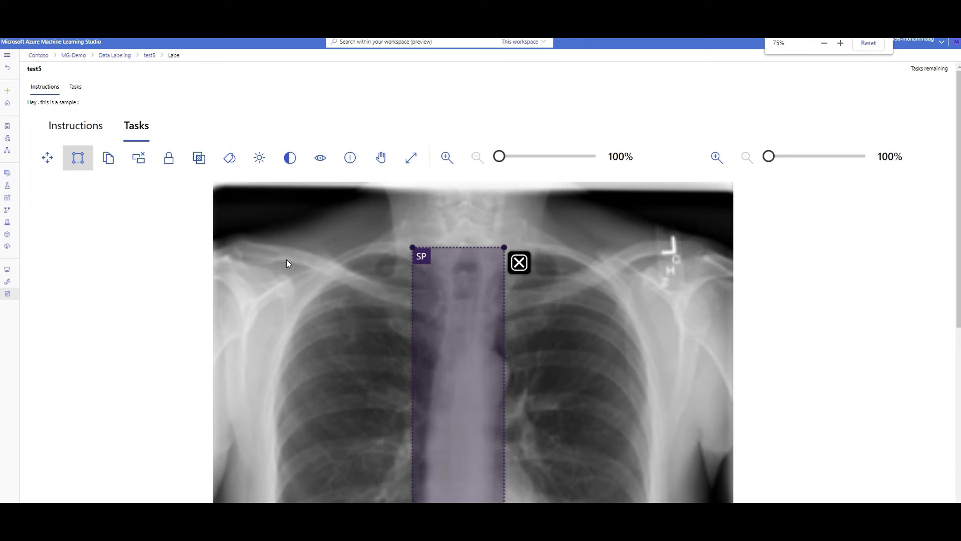
key(ctrl+plus)
key(ctrl+plus)
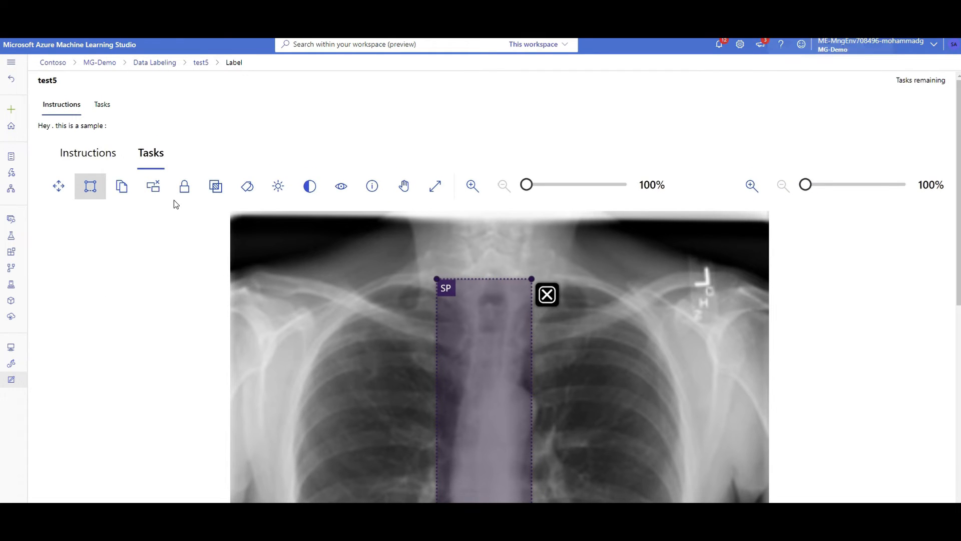
scroll(90, 221, up, 1)
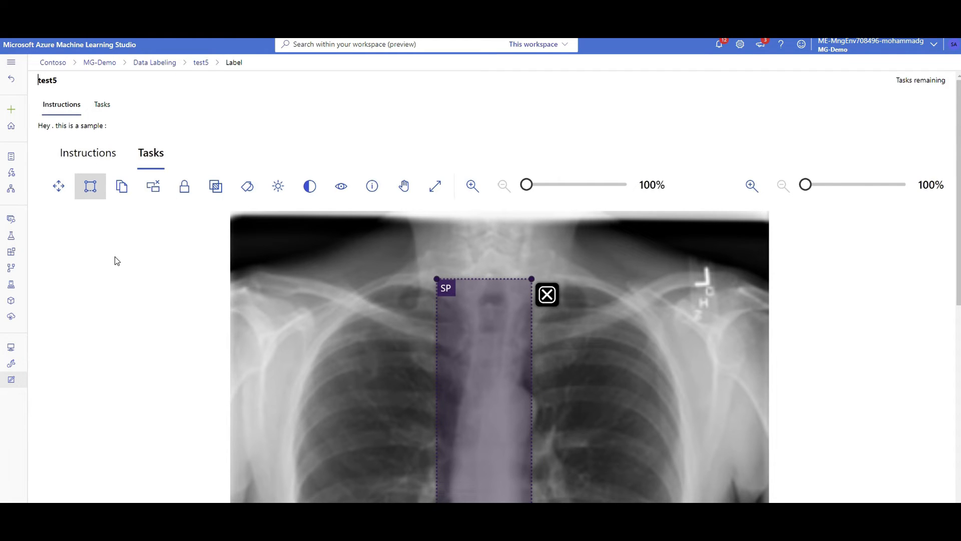
scroll(280, 191, down, 2)
scroll(284, 194, up, 2)
drag(51, 126, 107, 172)
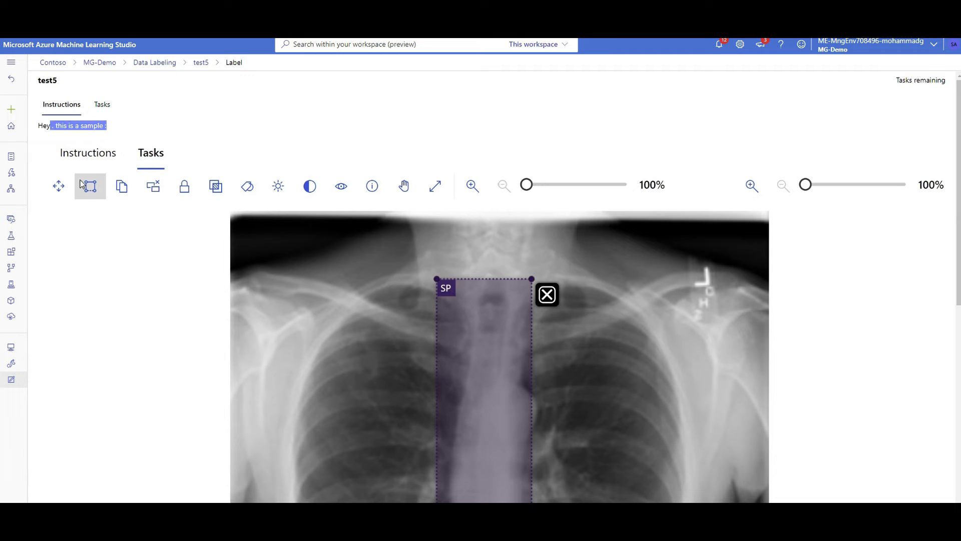
Open the labeling tasks and try the brightness and contrast adjustments for the chest X-ray
click(105, 111)
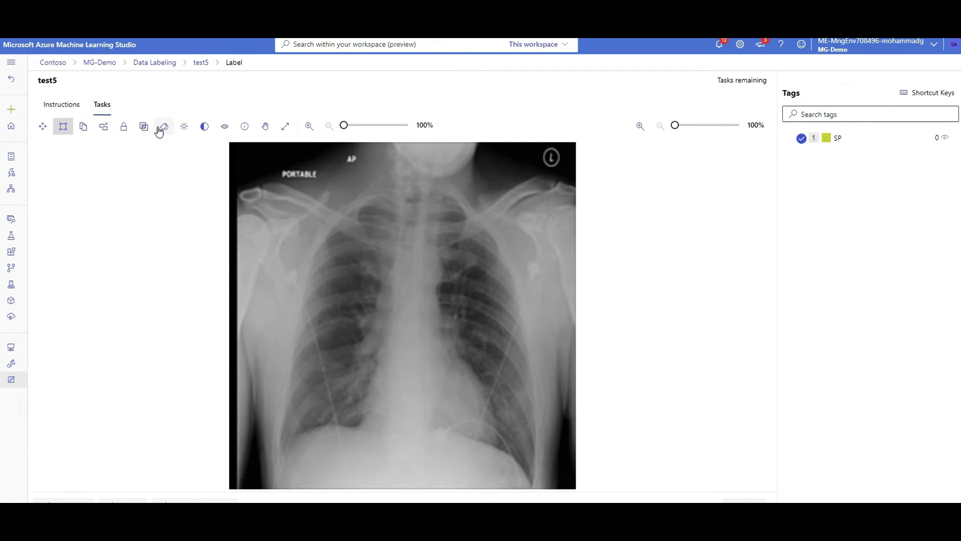
click(187, 128)
drag(225, 150, 201, 150)
click(205, 126)
click(179, 187)
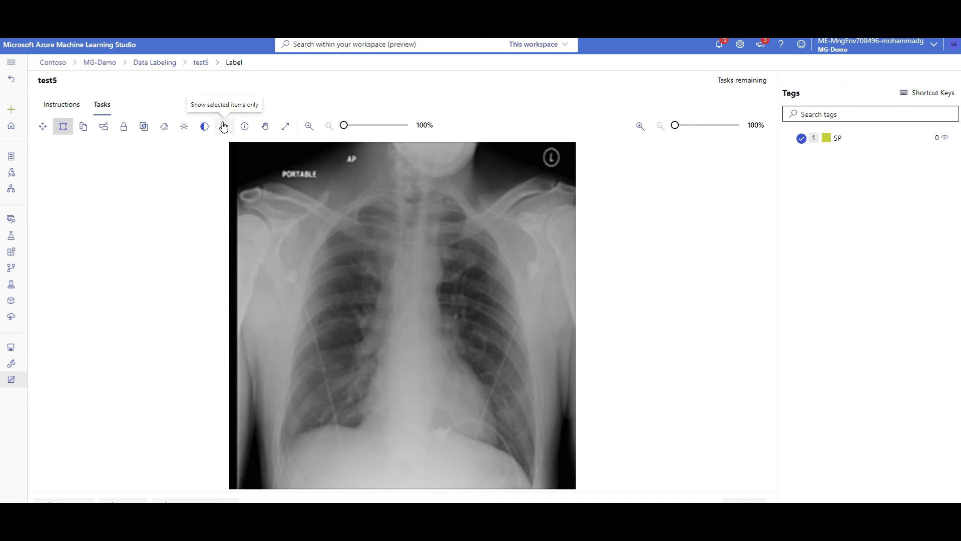
Draw an SP bounding box around the spine on the chest X-ray, from the base of the neck to near the image's lower edge
click(346, 125)
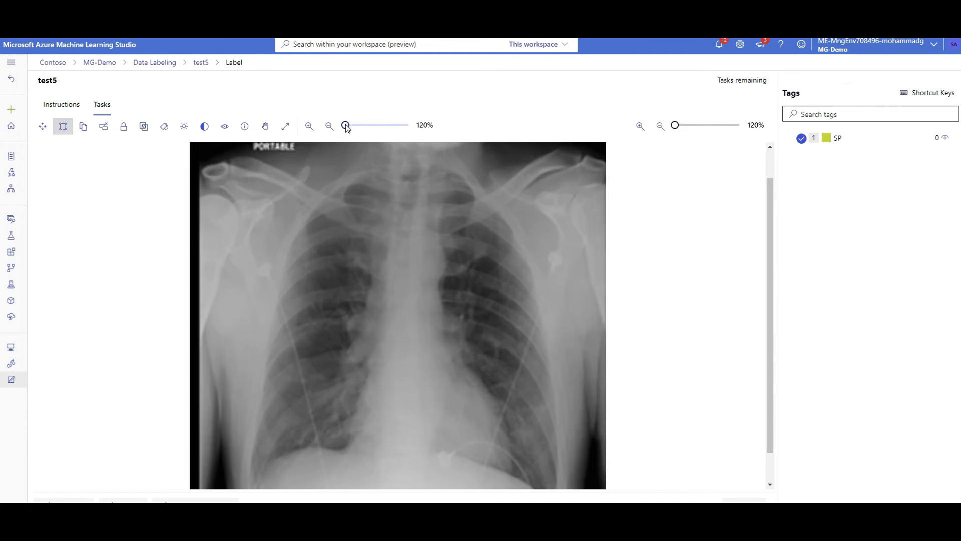
click(330, 125)
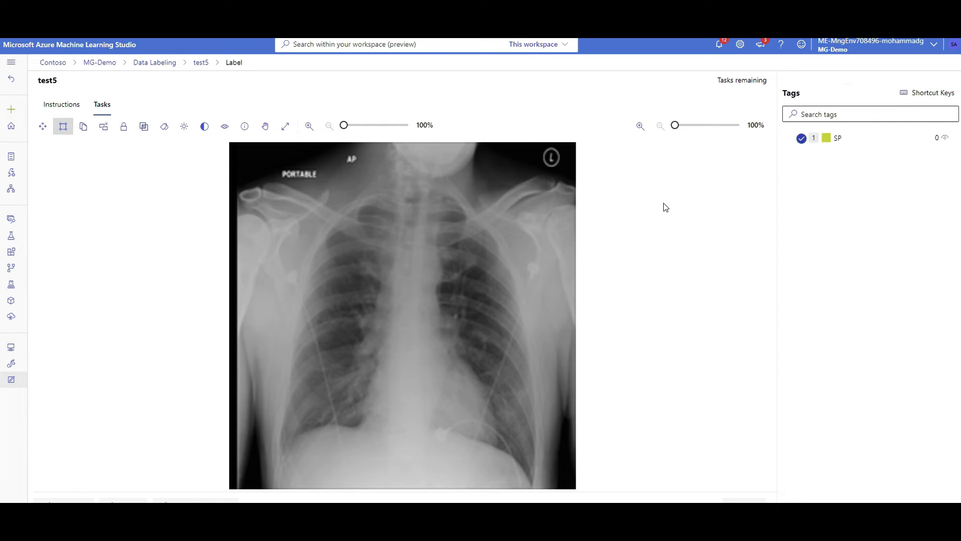
drag(357, 197, 450, 479)
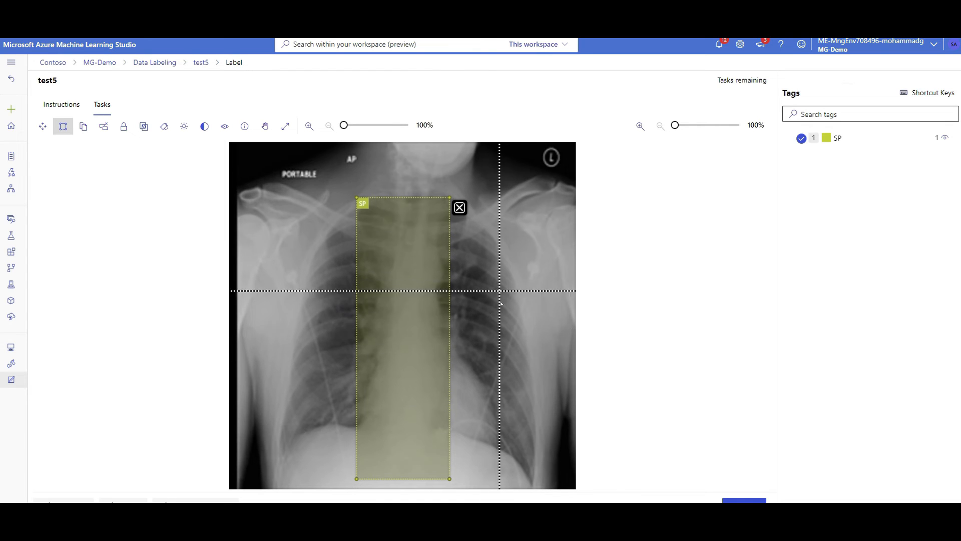
Submit the labeled X-ray, draw an SP bounding box around the spine on each of the following four chest X-rays, and submit them
click(745, 501)
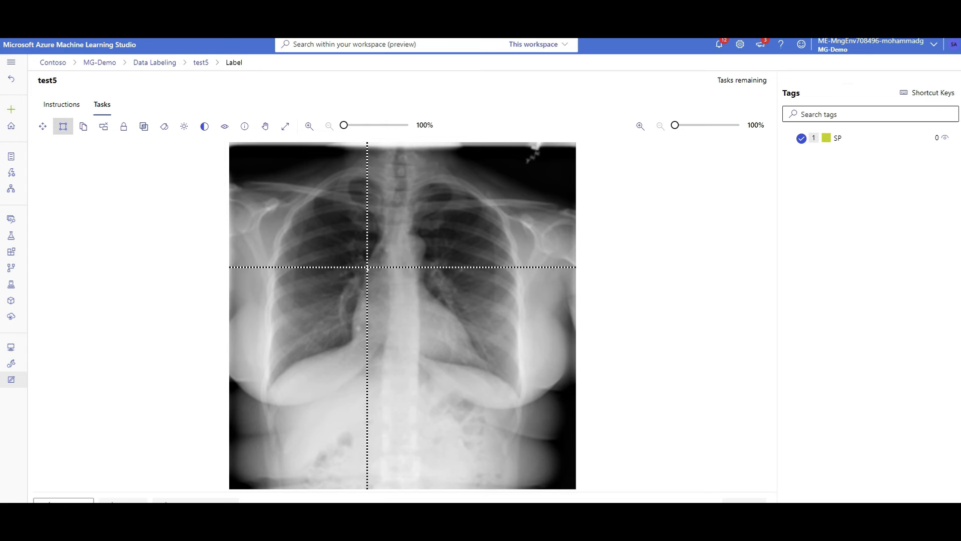
drag(342, 178, 458, 480)
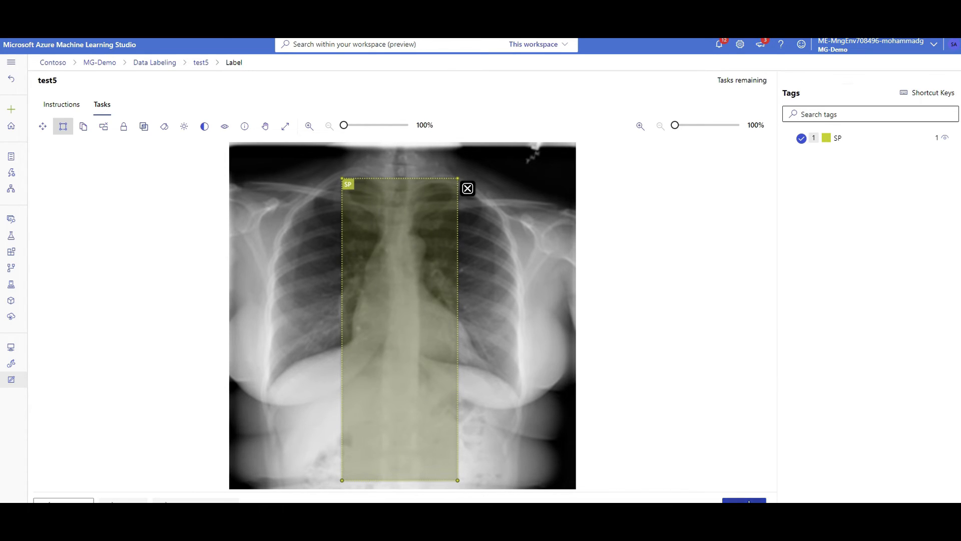
click(749, 500)
drag(365, 188, 450, 464)
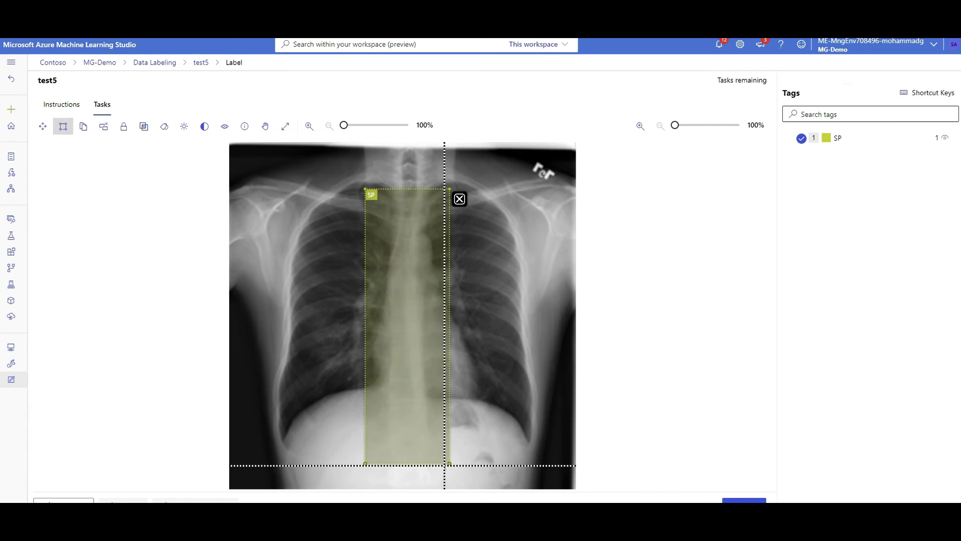
click(744, 501)
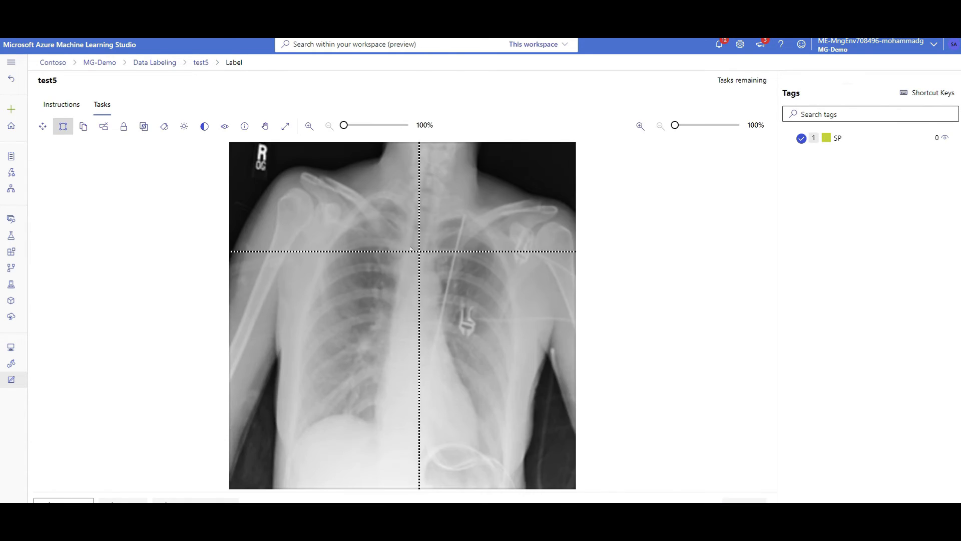
drag(361, 197, 476, 446)
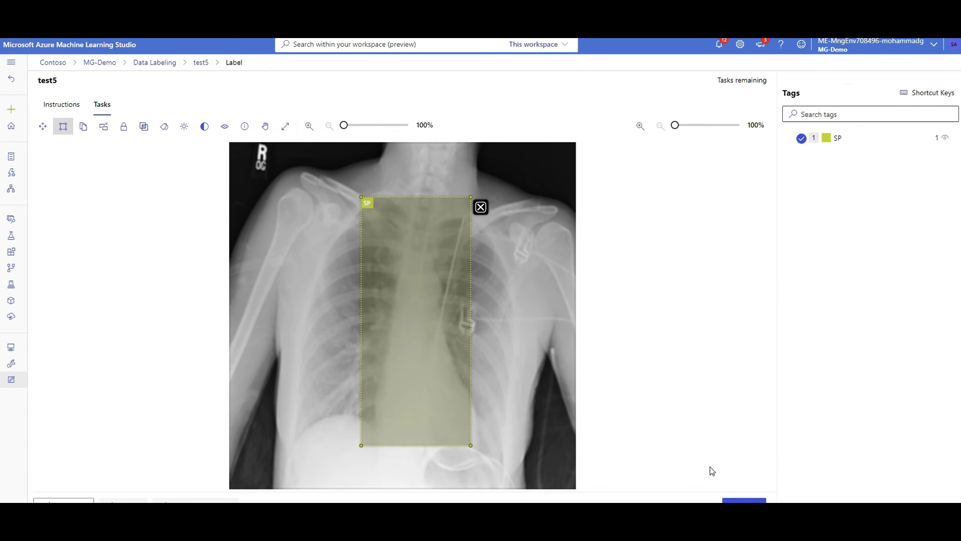
click(744, 501)
drag(354, 205, 470, 454)
click(736, 501)
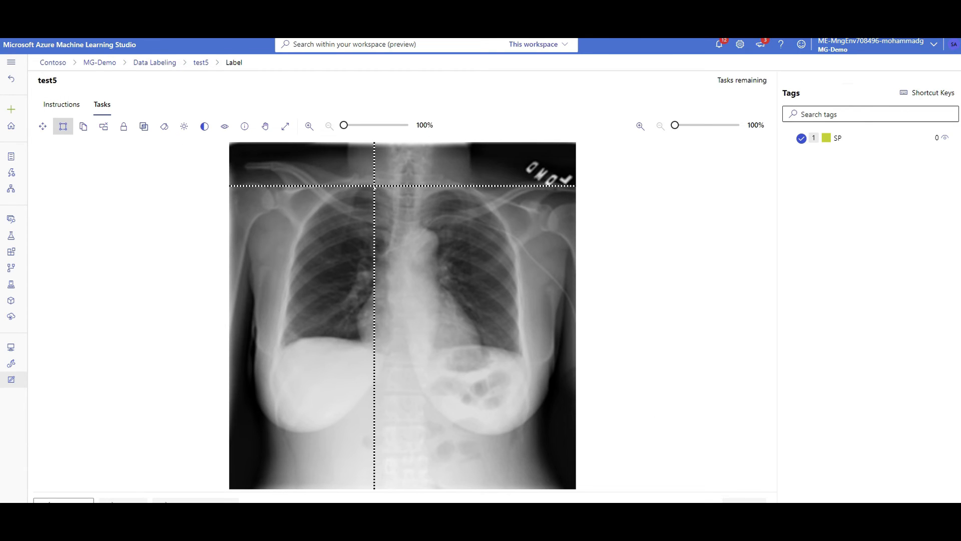
Return to the test5 dashboard and review its labeling progress, labeler performance, task queue and ML assisted labeling experiments
click(202, 62)
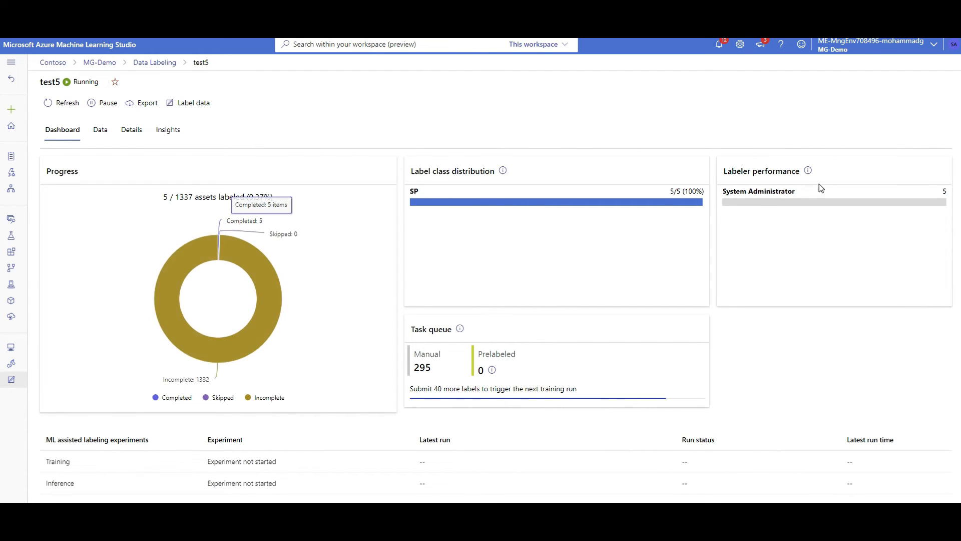
drag(751, 201, 904, 199)
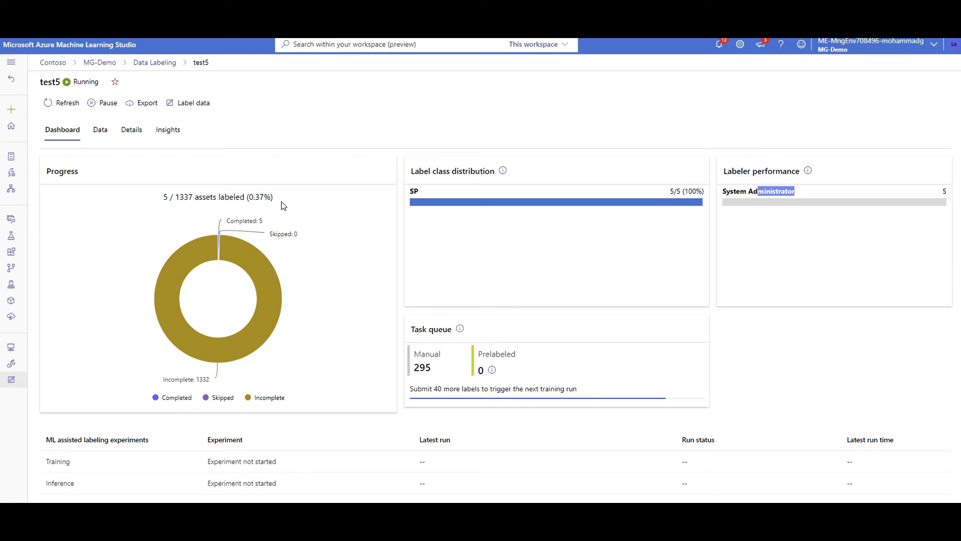
drag(113, 468, 59, 470)
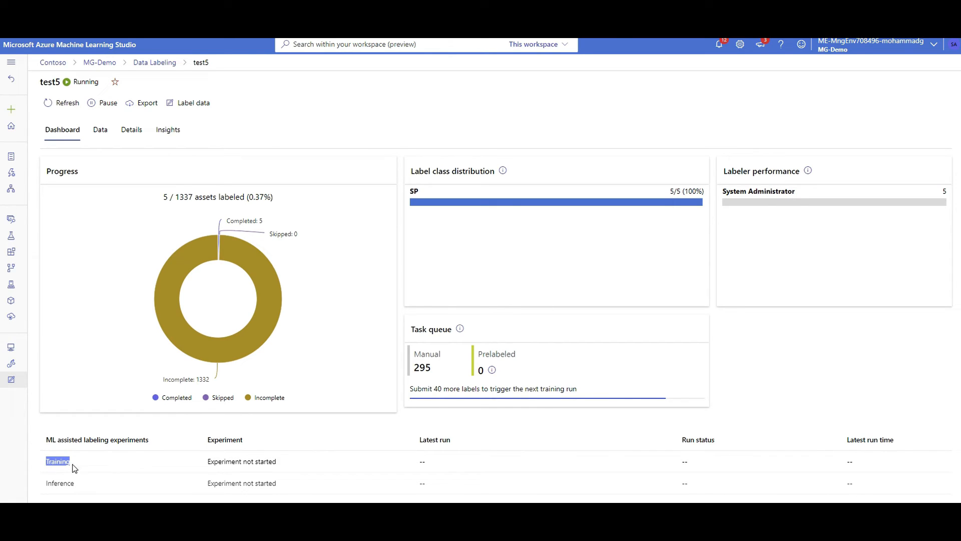
click(96, 443)
mouse_move(287, 305)
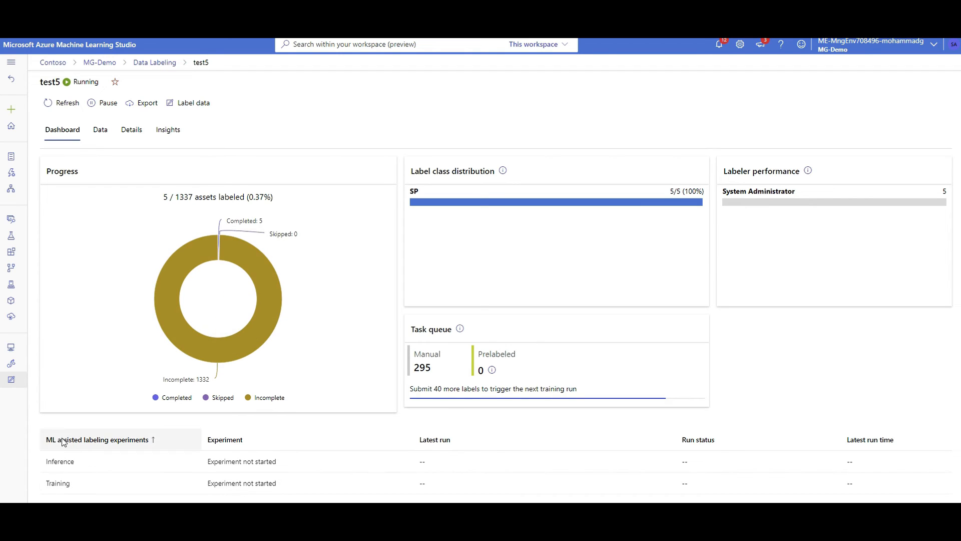
click(78, 444)
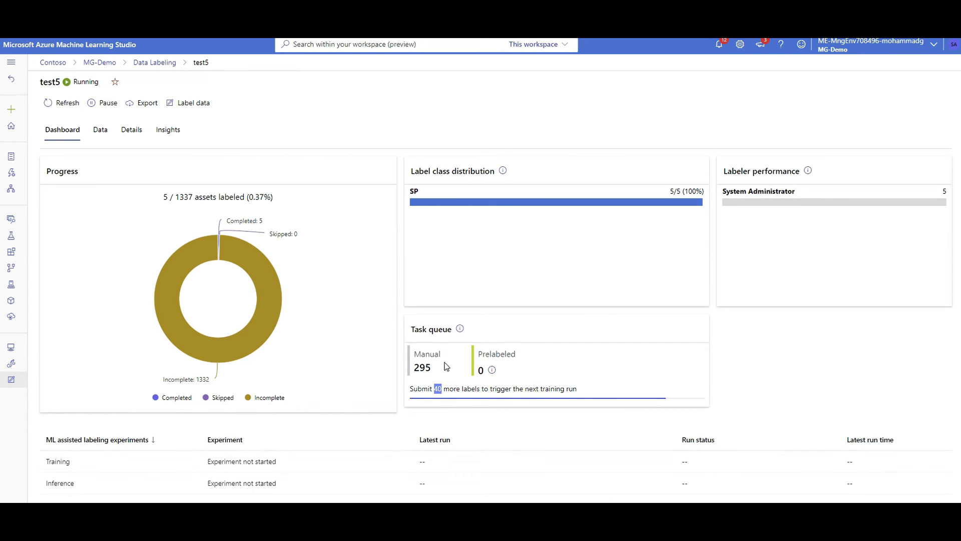
click(63, 450)
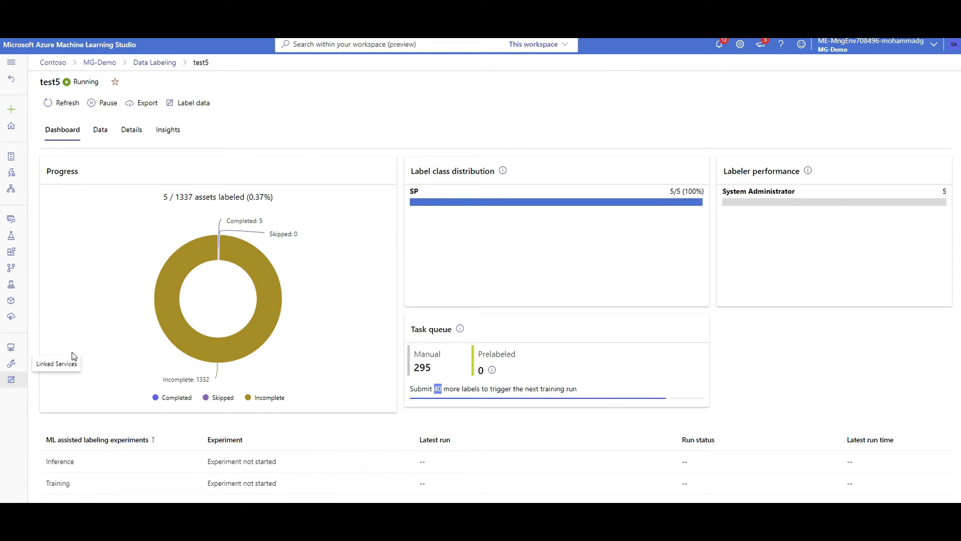
Open the test3 project from the data labeling projects and check its labeling progress
click(14, 381)
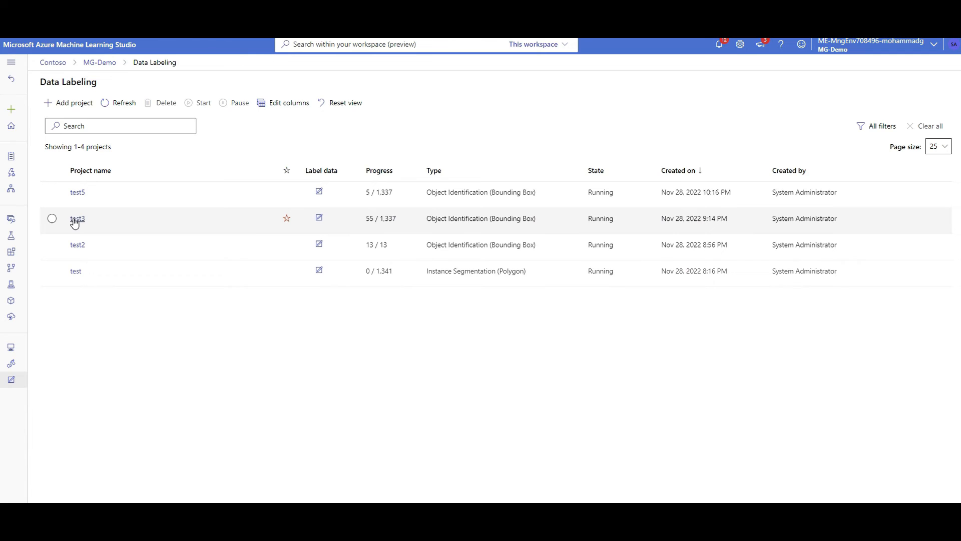
drag(378, 224, 371, 218)
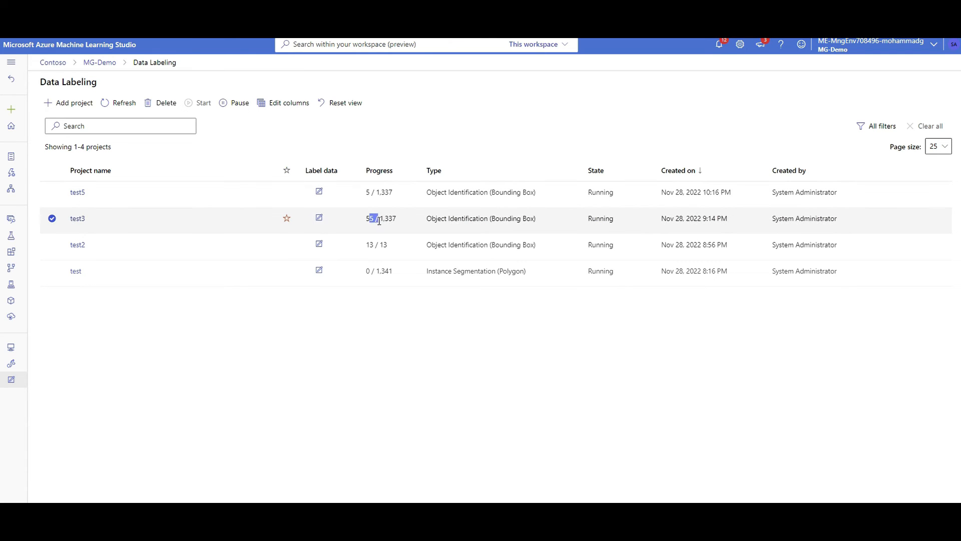
click(78, 219)
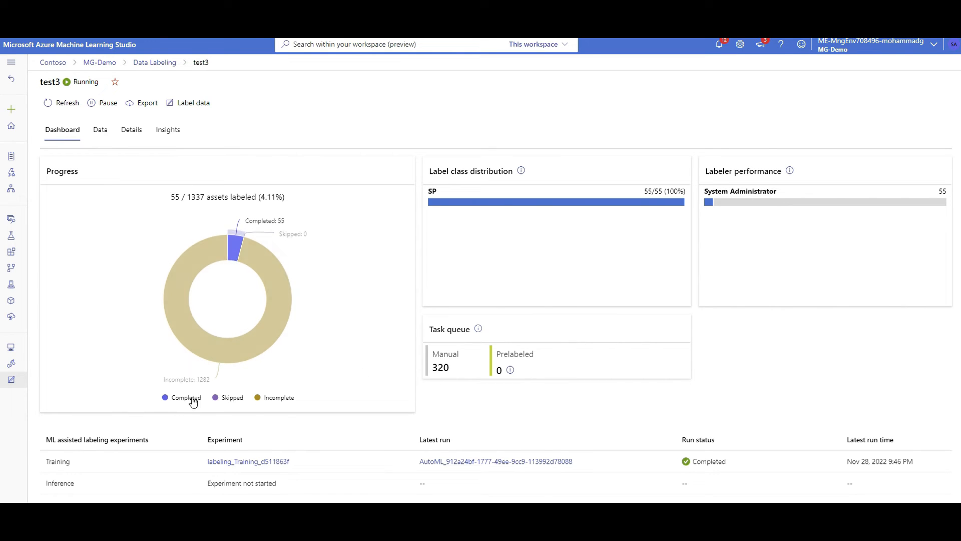
mouse_move(241, 245)
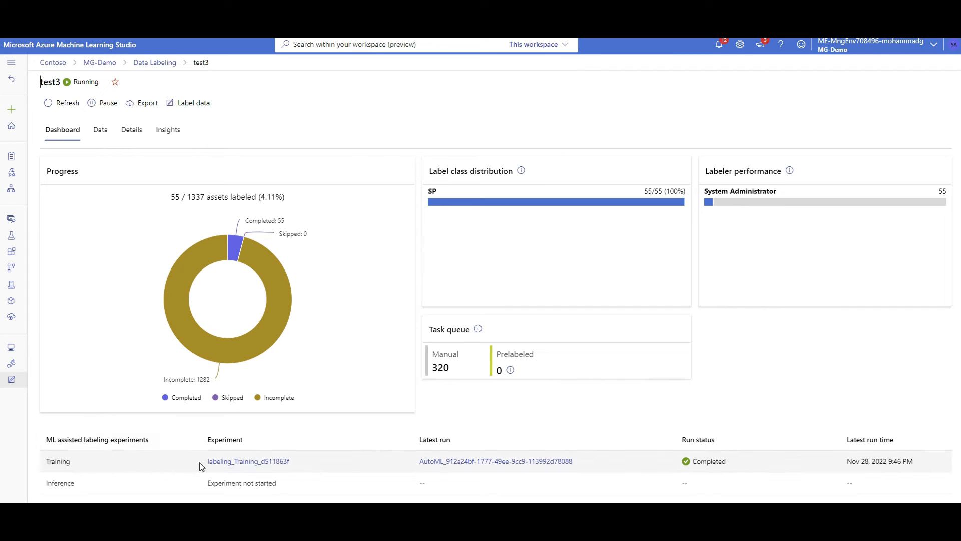
Check the run status of test3's training experiment and open its latest AutoML run to review the best model and run summary
drag(70, 462, 50, 469)
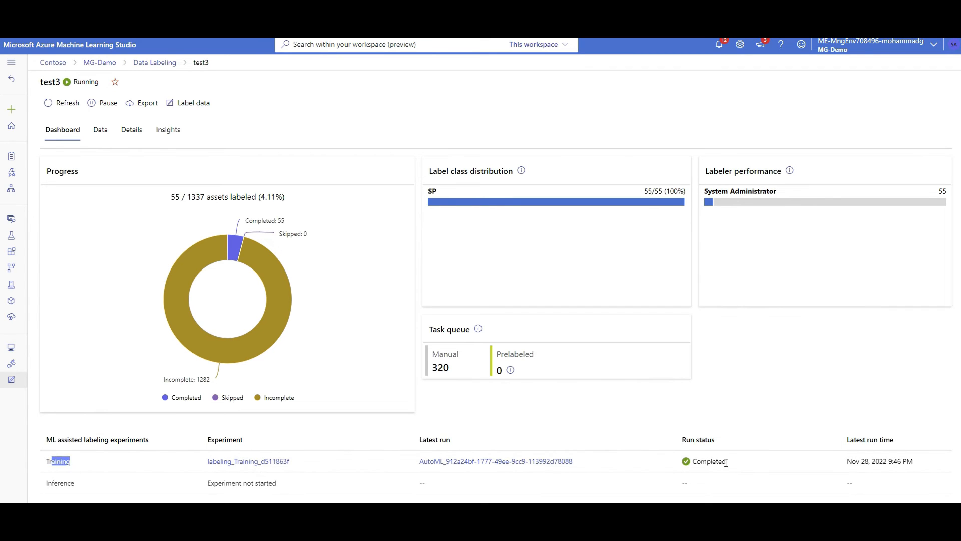
drag(727, 461, 684, 469)
click(451, 463)
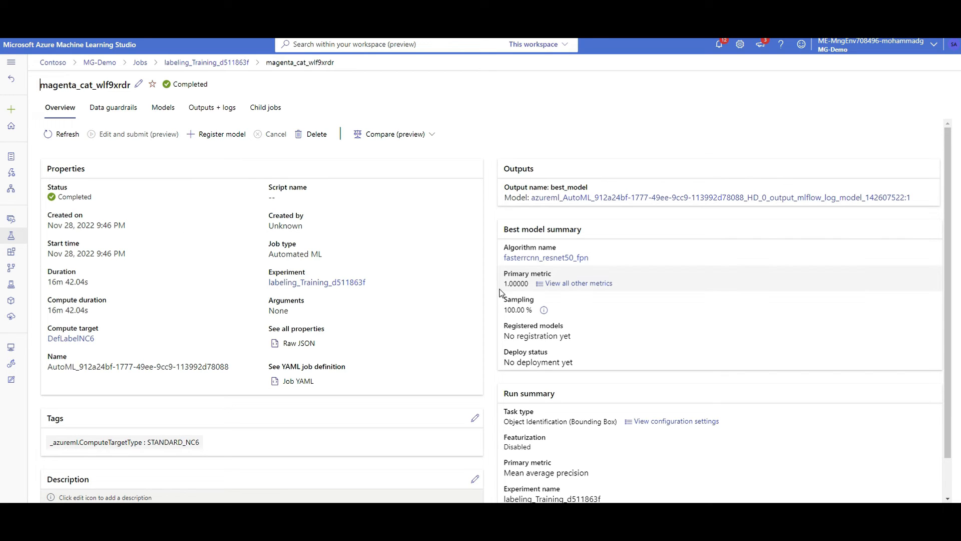
scroll(547, 380, down, 2)
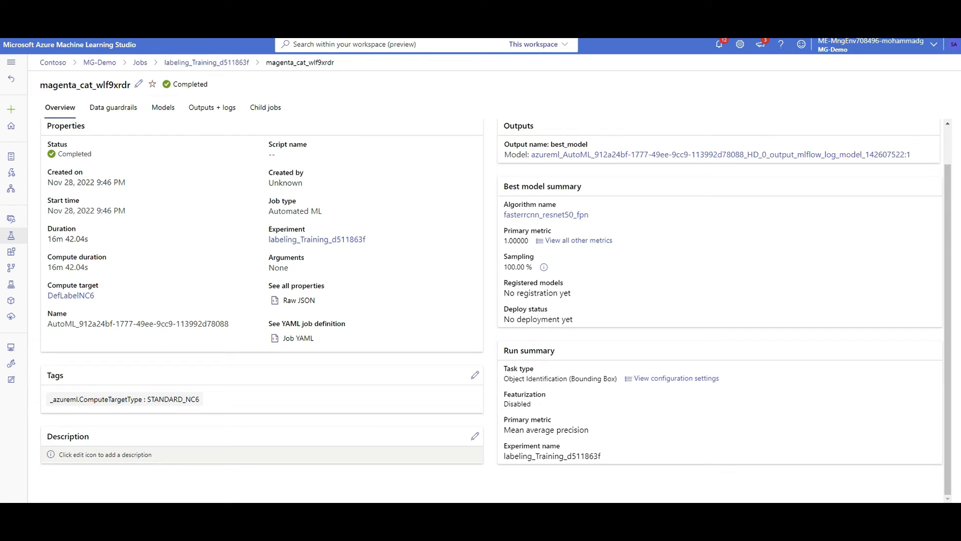
Reopen the test3 project, sort its ML assisted labeling experiments by name, and compare the training and inference run statuses with the labeling progress
click(11, 381)
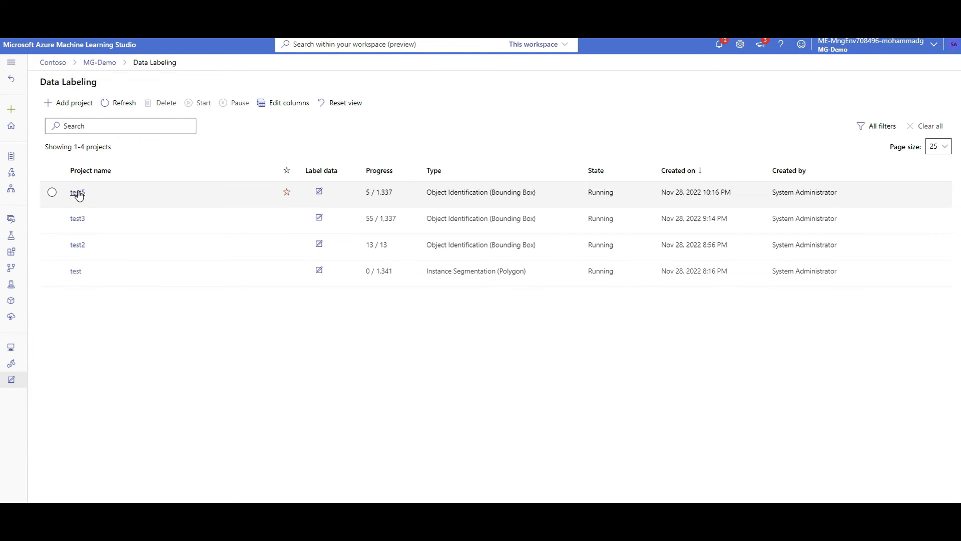
click(78, 219)
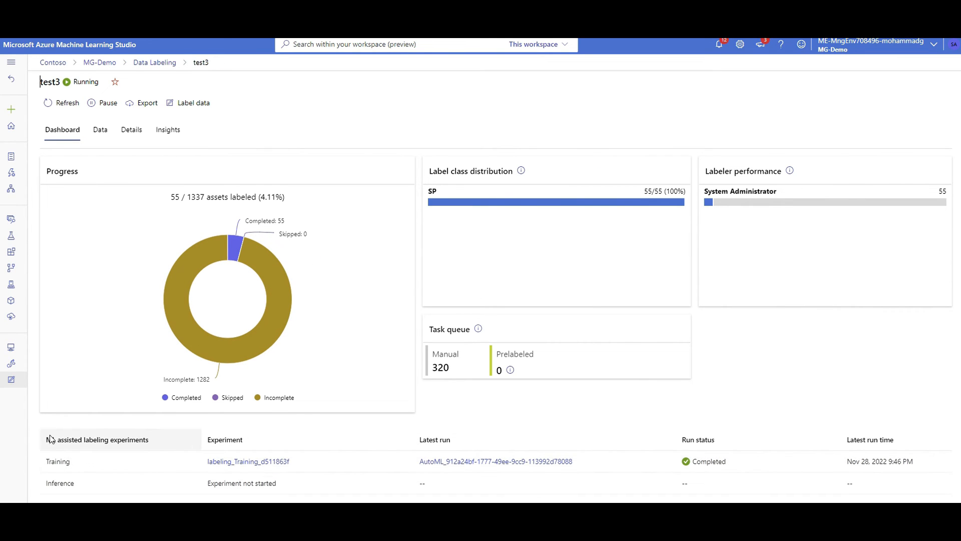
click(74, 440)
drag(79, 463, 60, 461)
click(690, 462)
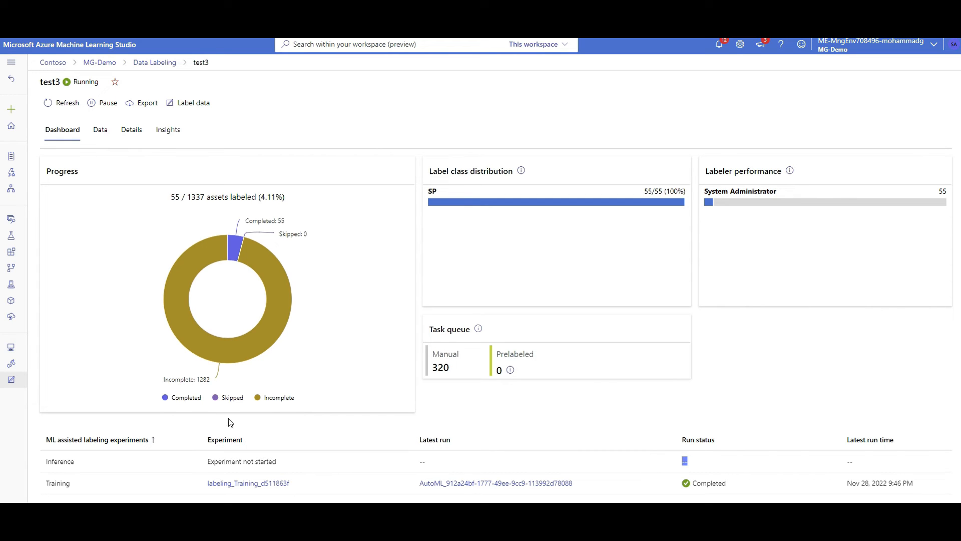
mouse_move(258, 339)
mouse_move(261, 256)
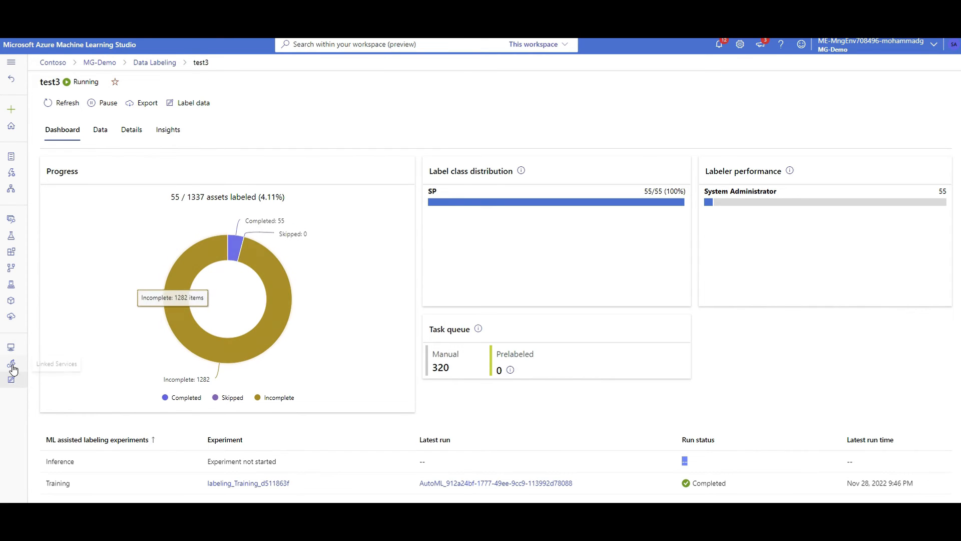
Check test2's progress among the data labeling projects and open that project
click(15, 381)
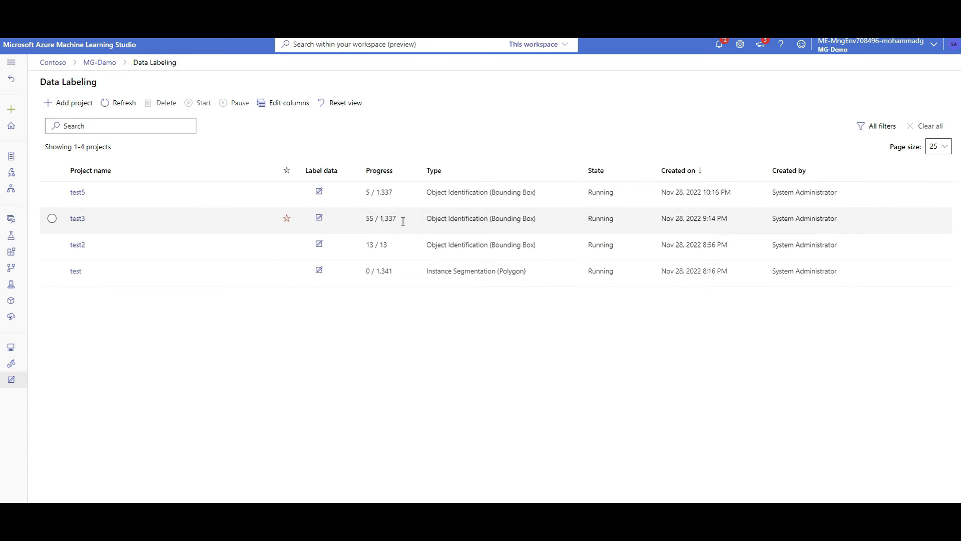
mouse_move(393, 248)
mouse_down()
mouse_move(367, 254)
mouse_move(378, 246)
mouse_up()
click(385, 246)
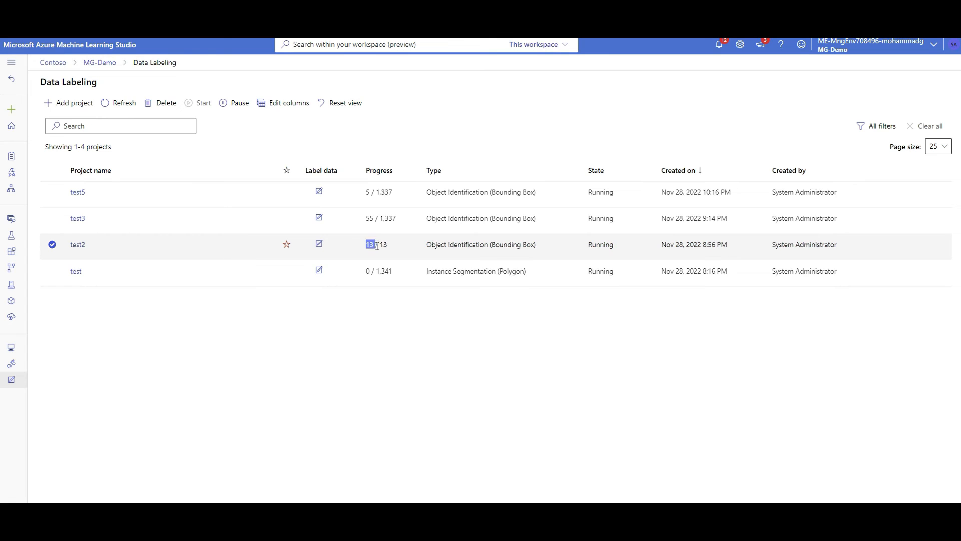
click(77, 245)
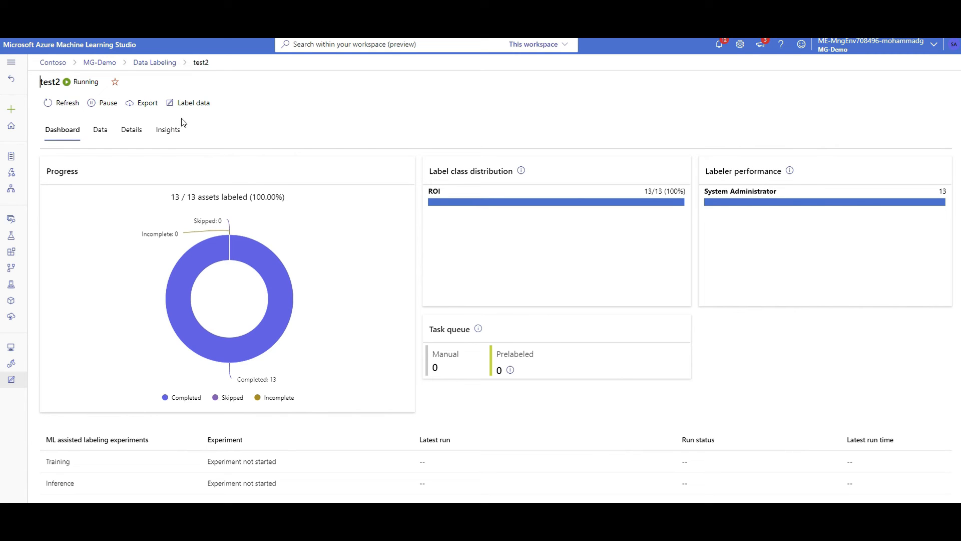
Export test2's labeled assets as an Azure ML dataset, leaving out the labeler details
click(148, 104)
click(722, 108)
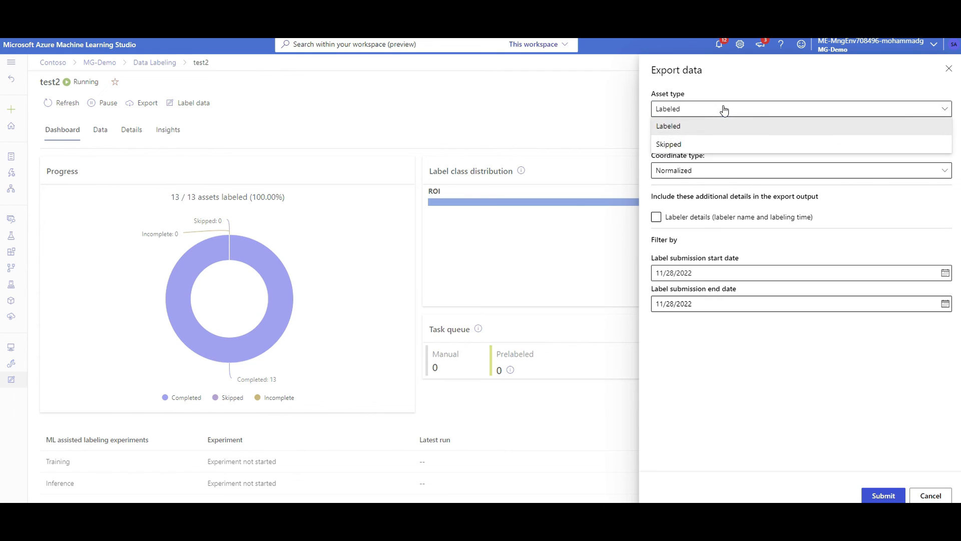
click(723, 125)
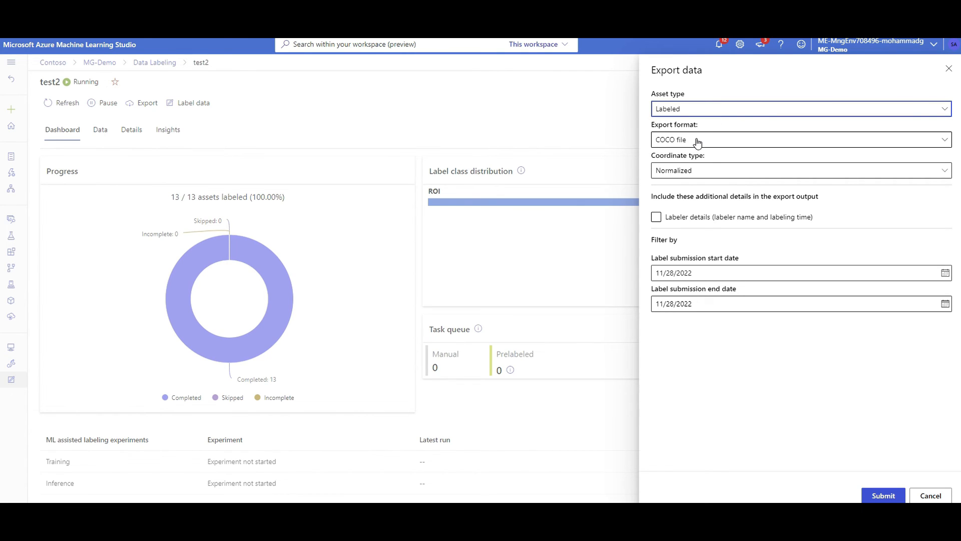
click(710, 143)
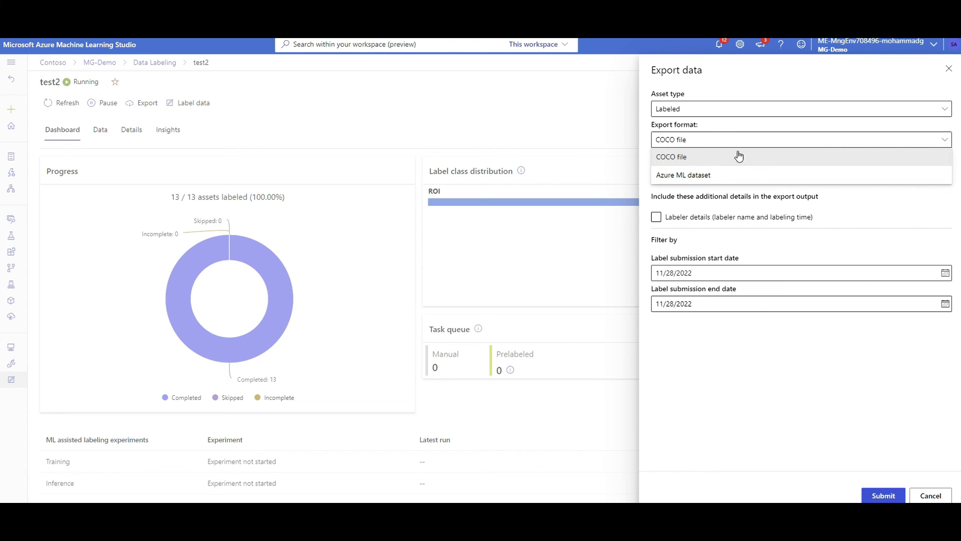
click(736, 171)
click(701, 187)
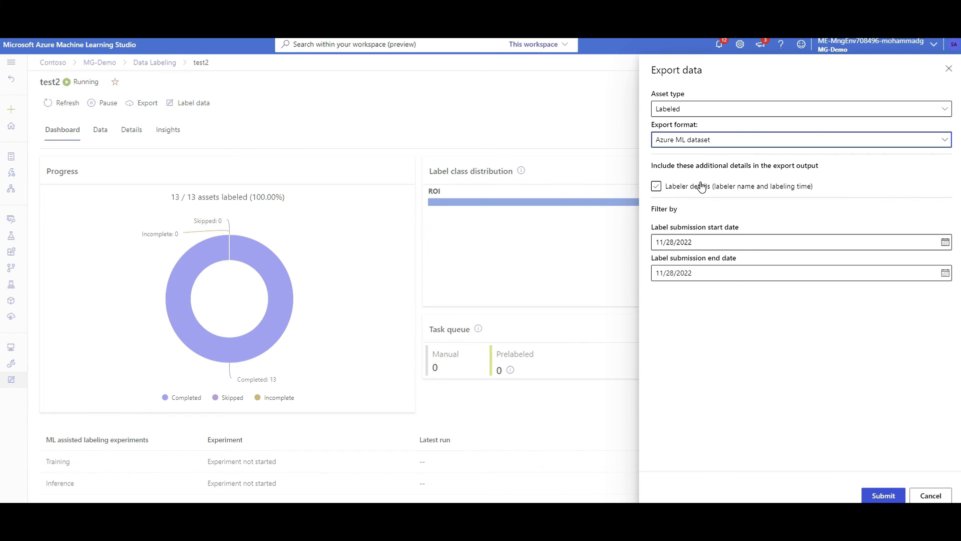
click(671, 191)
click(672, 191)
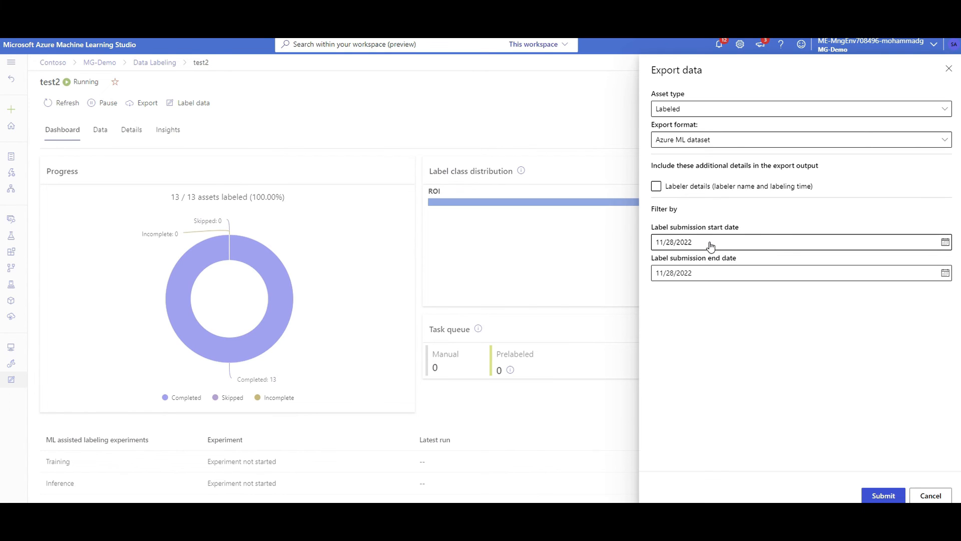
click(885, 496)
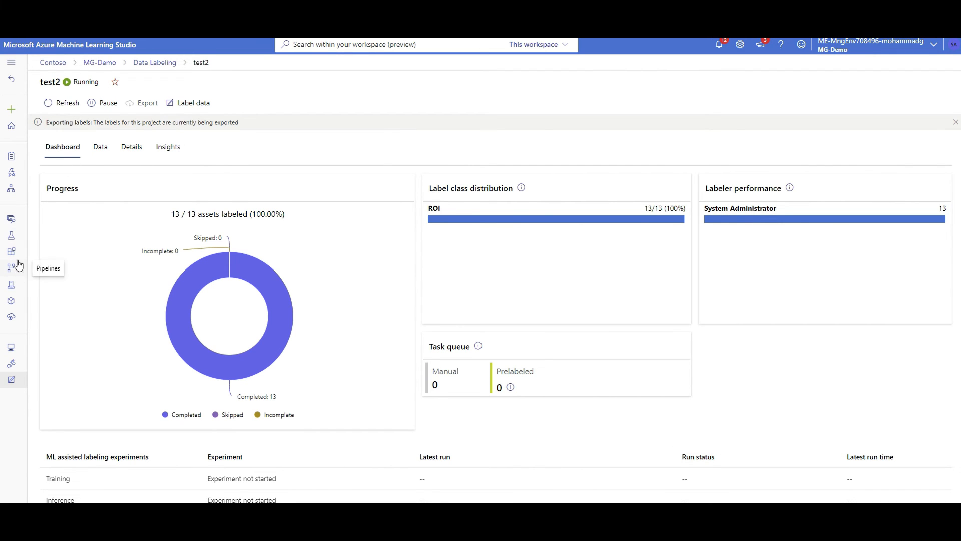
Open the exported test2_20221129_062341 data asset and explore the preview of its labeled X-rays
click(11, 220)
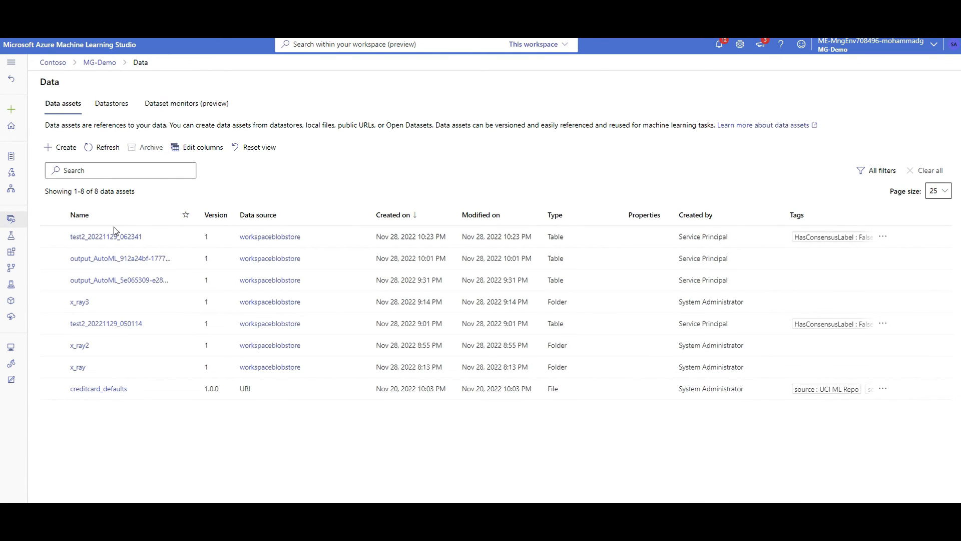
drag(162, 237, 76, 237)
click(104, 235)
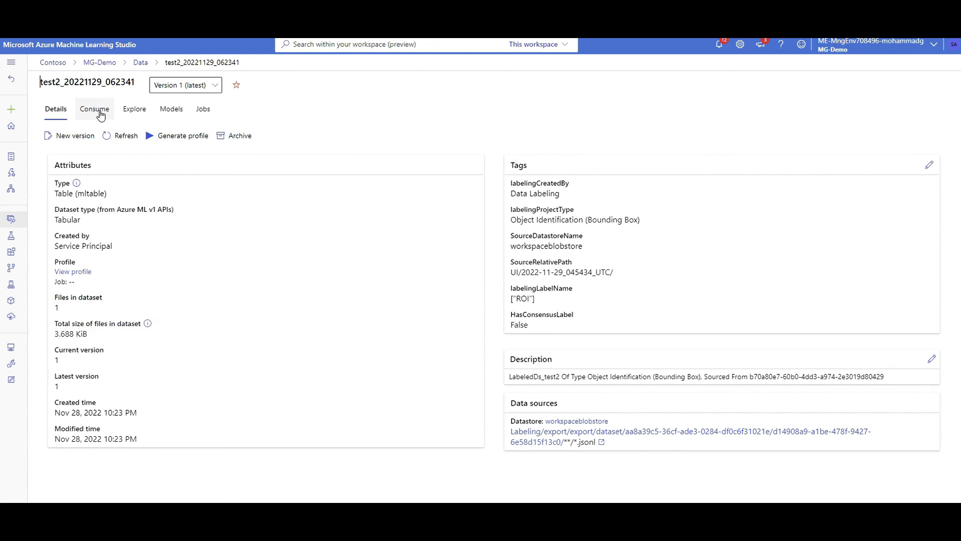
click(143, 109)
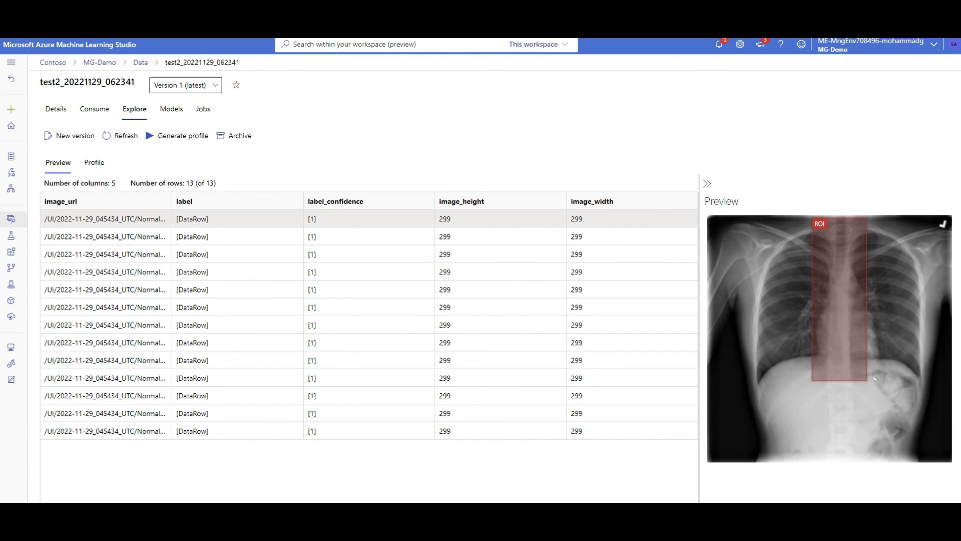
Inspect the ROI boxes on the fourth to seventh labeled X-rays in the dataset preview
click(150, 275)
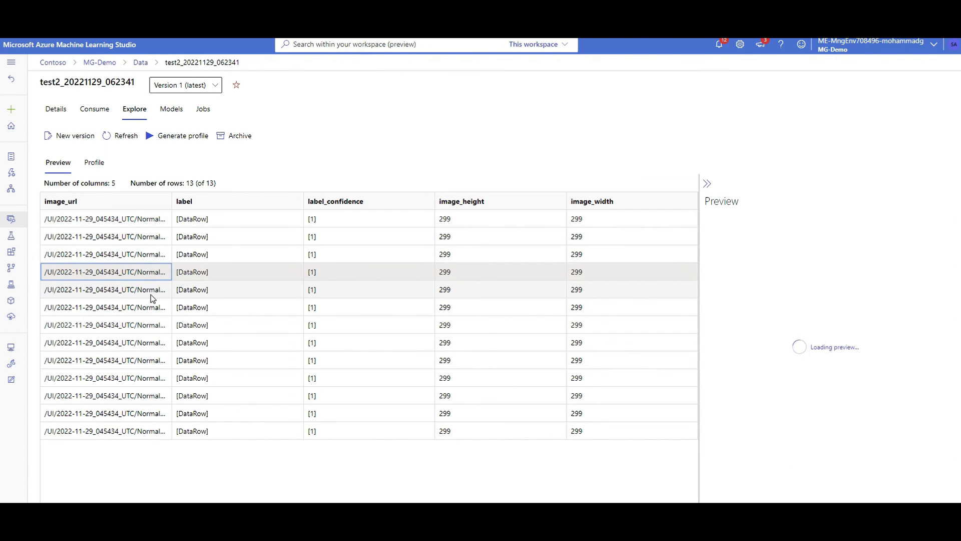
click(151, 294)
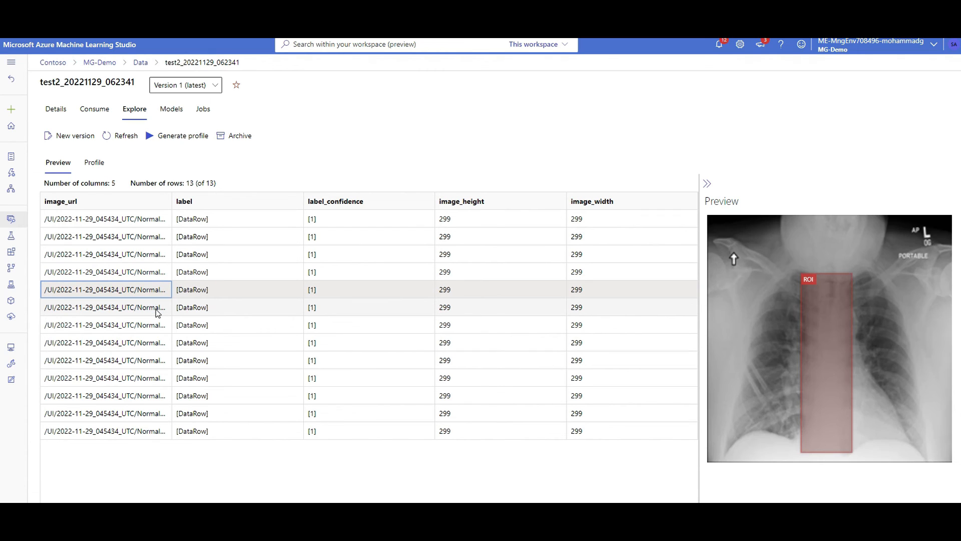
click(159, 313)
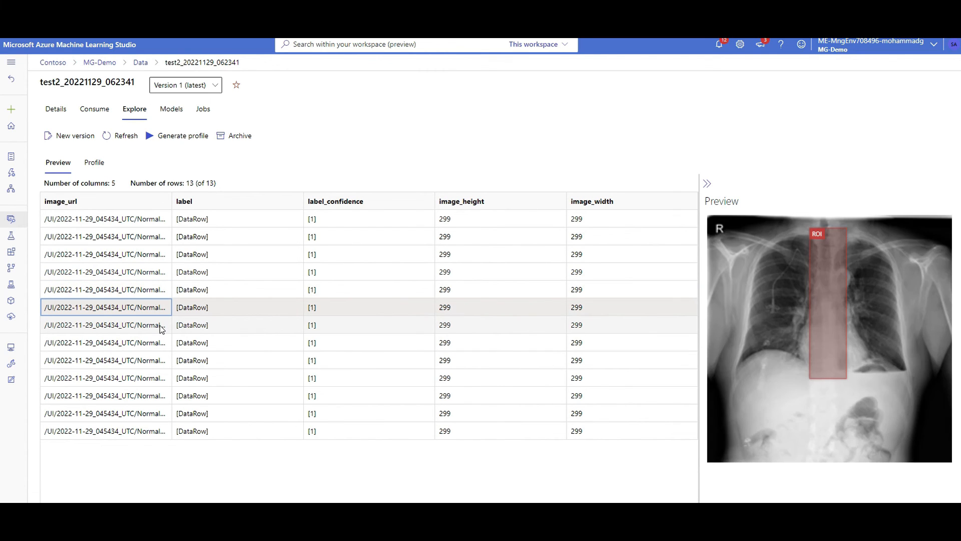
click(162, 329)
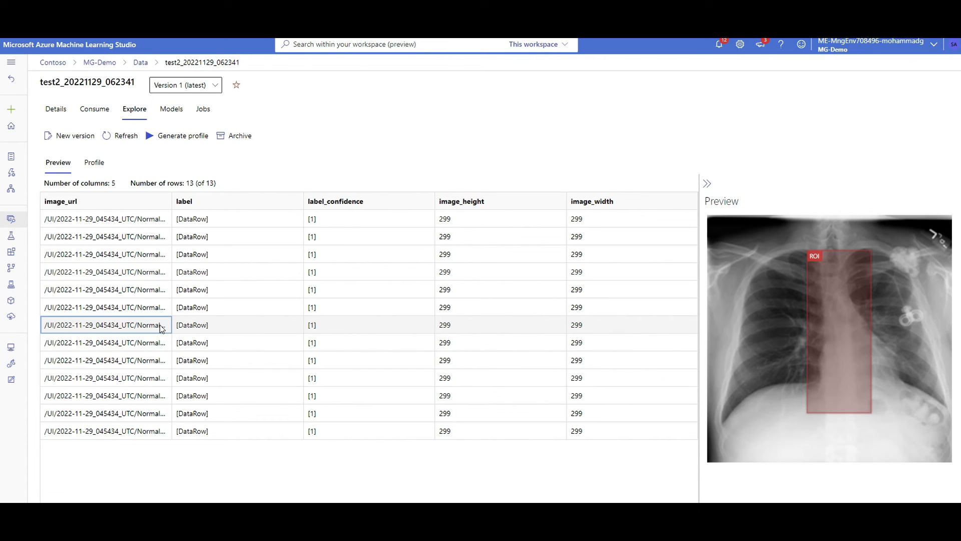
Start a new Automated ML job with test2_20221129_062341 as its input data asset and proceed to the job configuration
click(12, 173)
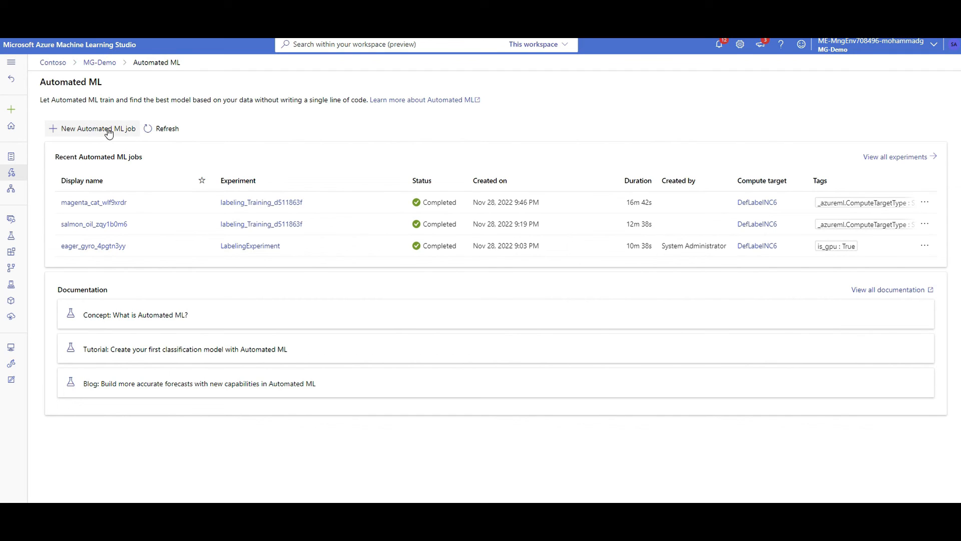
click(80, 130)
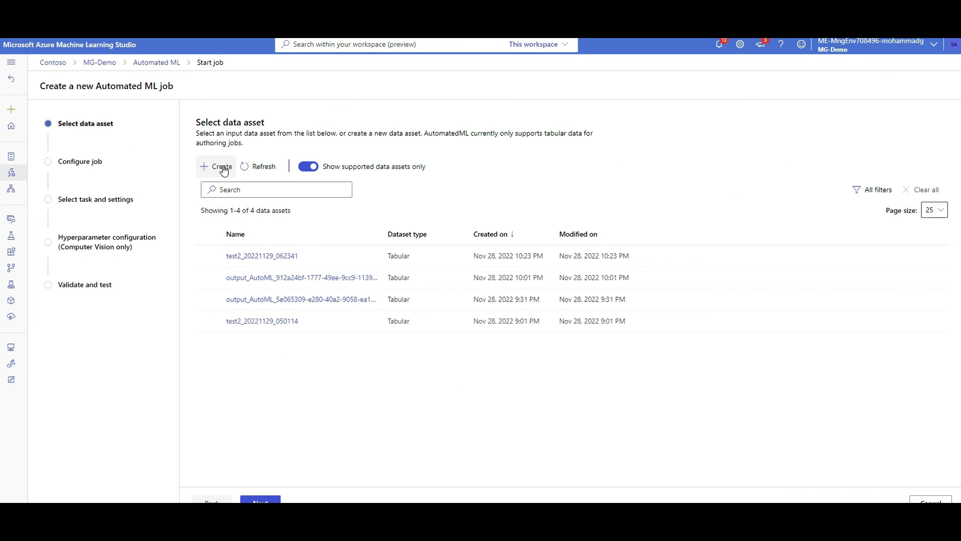
click(226, 168)
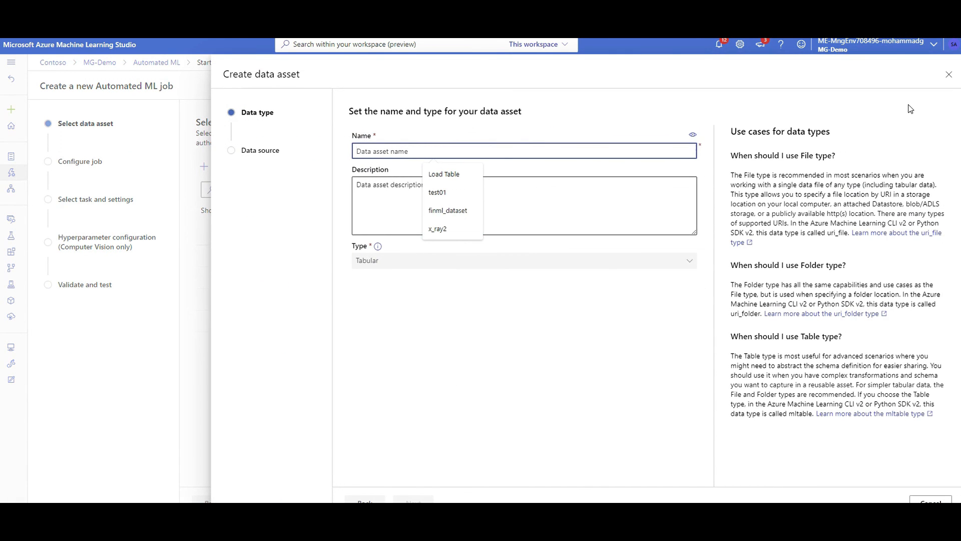
click(949, 74)
drag(311, 256, 230, 260)
click(247, 262)
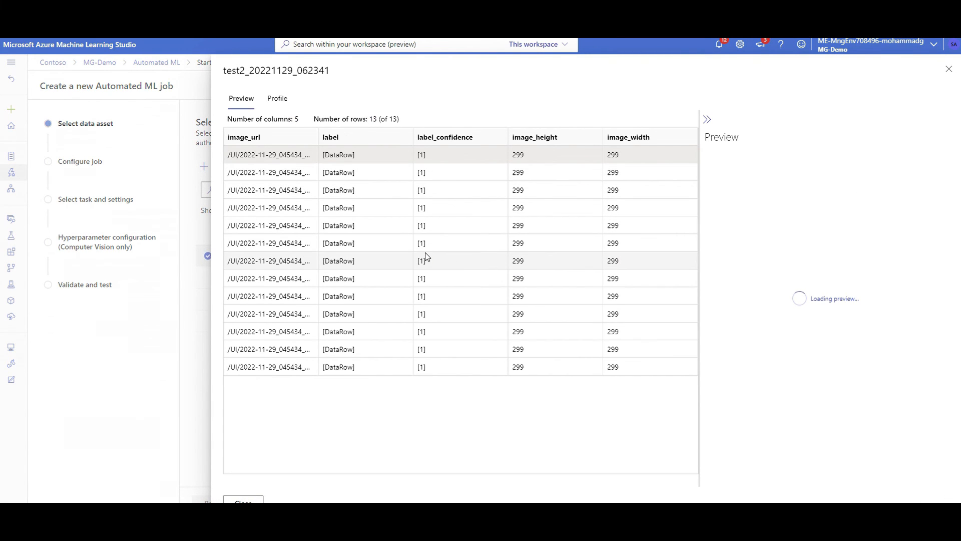
click(947, 71)
click(255, 501)
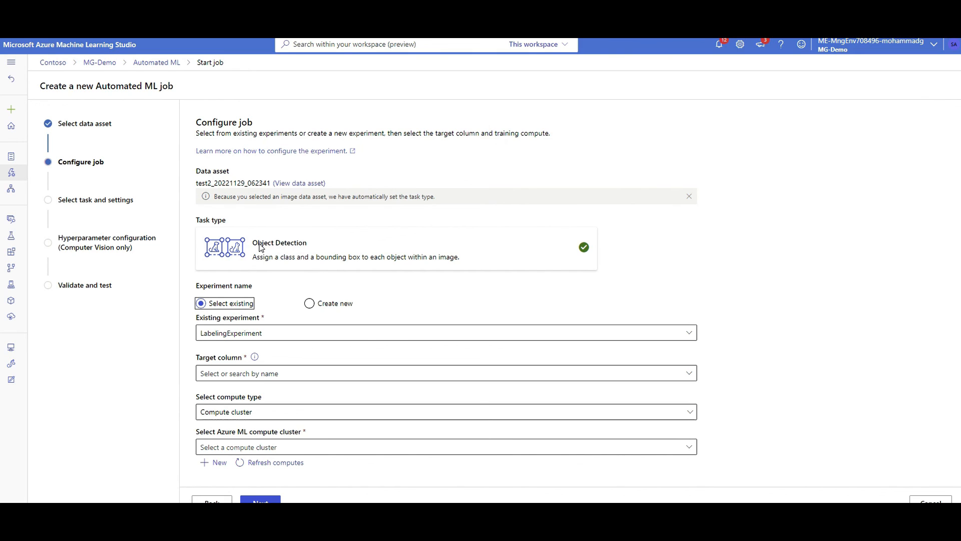
Configure the object detection job with target column label (List), compute type Compute cluster, and the DefLabelNC6 cluster
drag(261, 248, 317, 250)
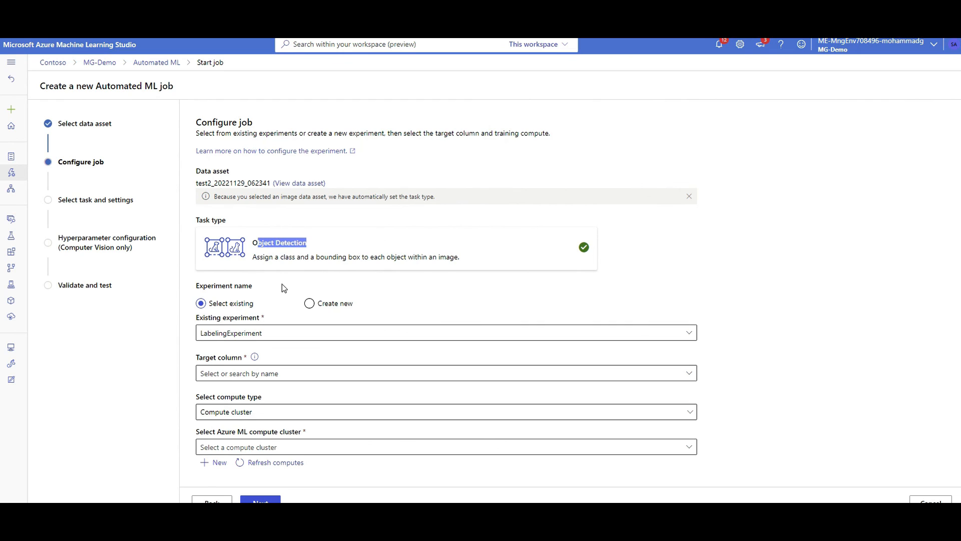
click(298, 375)
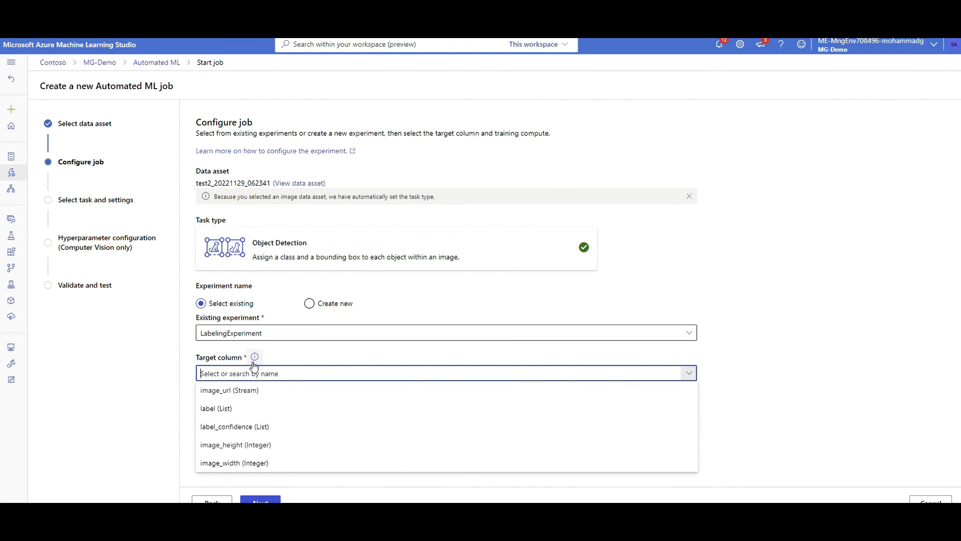
click(230, 413)
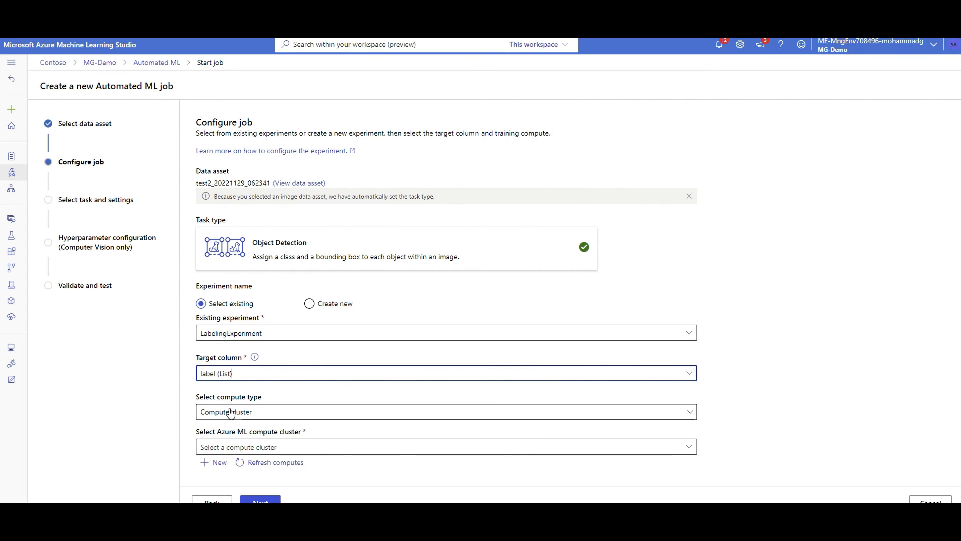
click(262, 413)
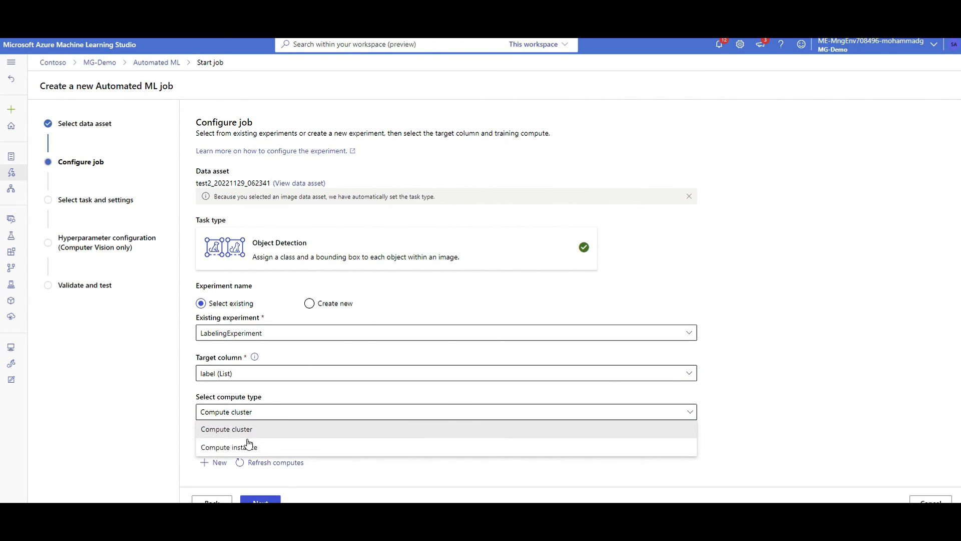
click(253, 429)
click(257, 446)
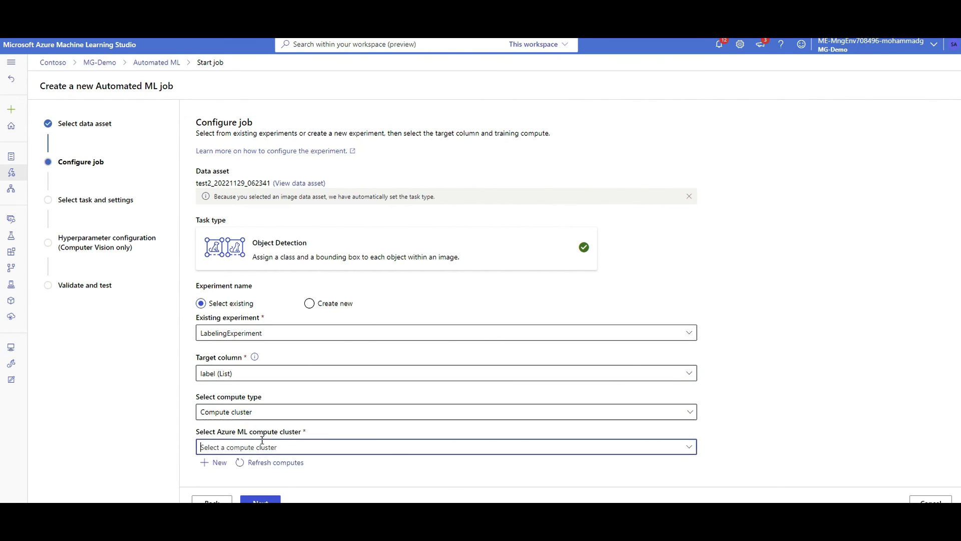
click(243, 468)
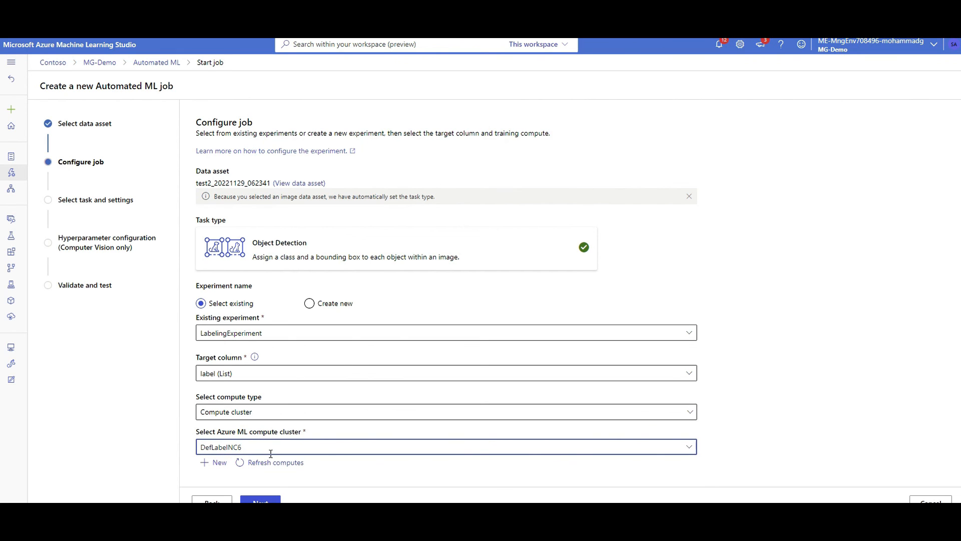
click(274, 500)
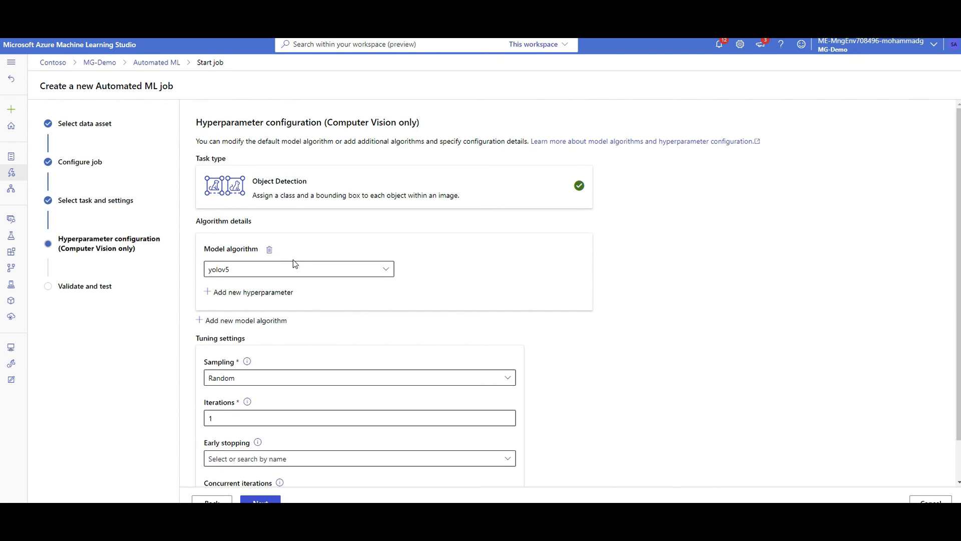
Review the available model algorithms, keep yolov5, and continue to the validation settings
click(322, 268)
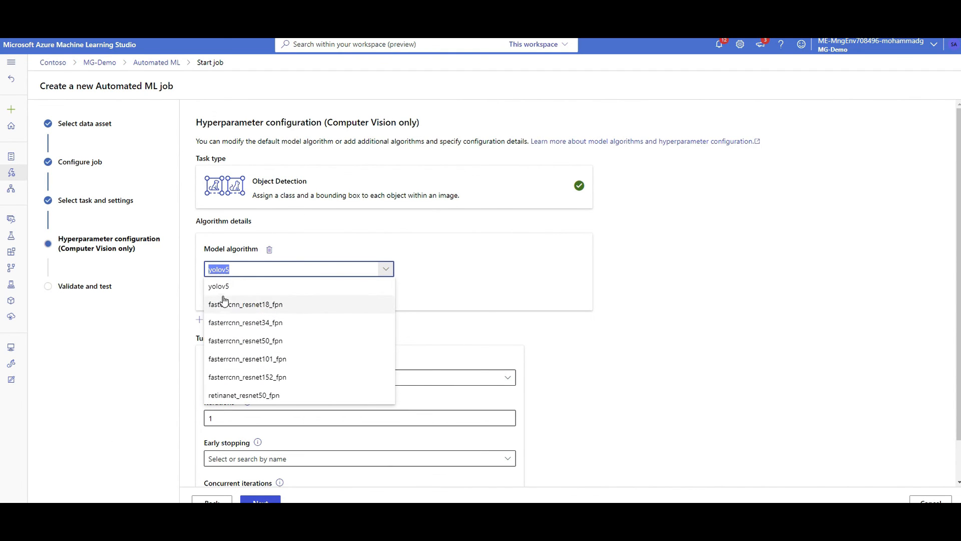
click(157, 428)
click(268, 501)
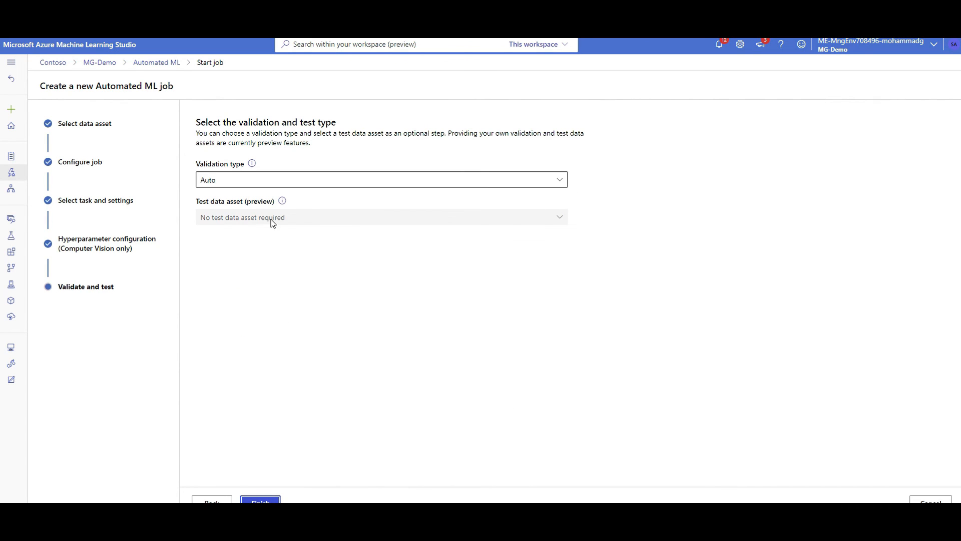
Set the validation type to Train-validation split with 10 percent validation data and submit the Automated ML job
click(251, 179)
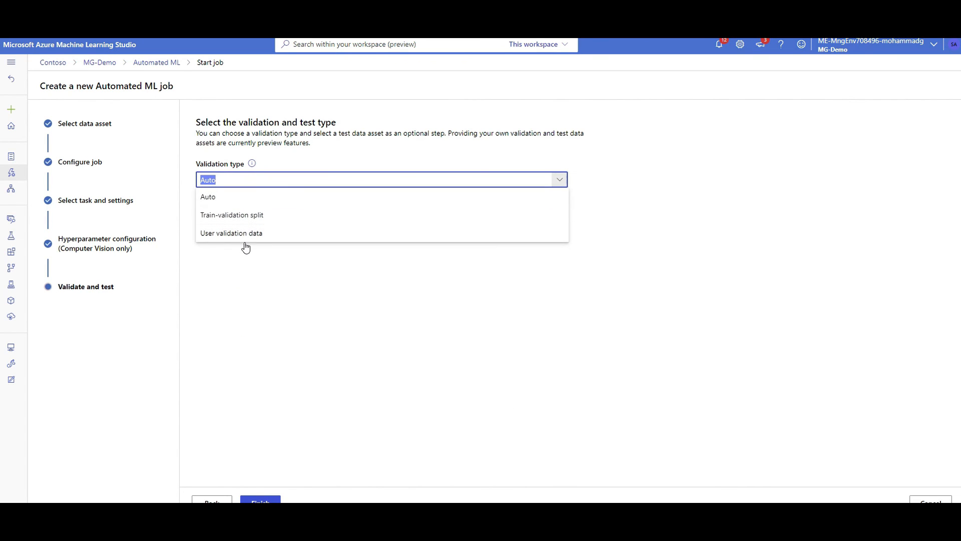
click(244, 216)
double_click(252, 220)
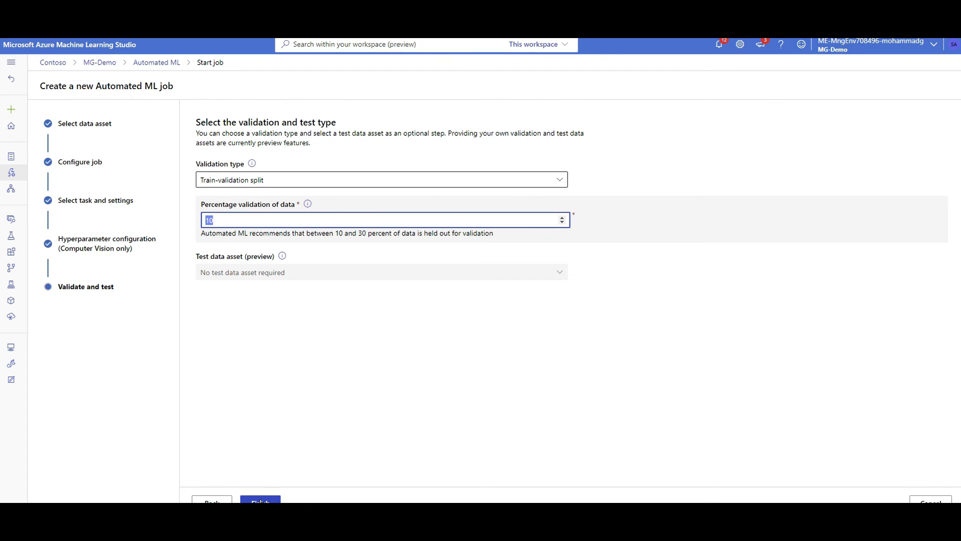
click(260, 499)
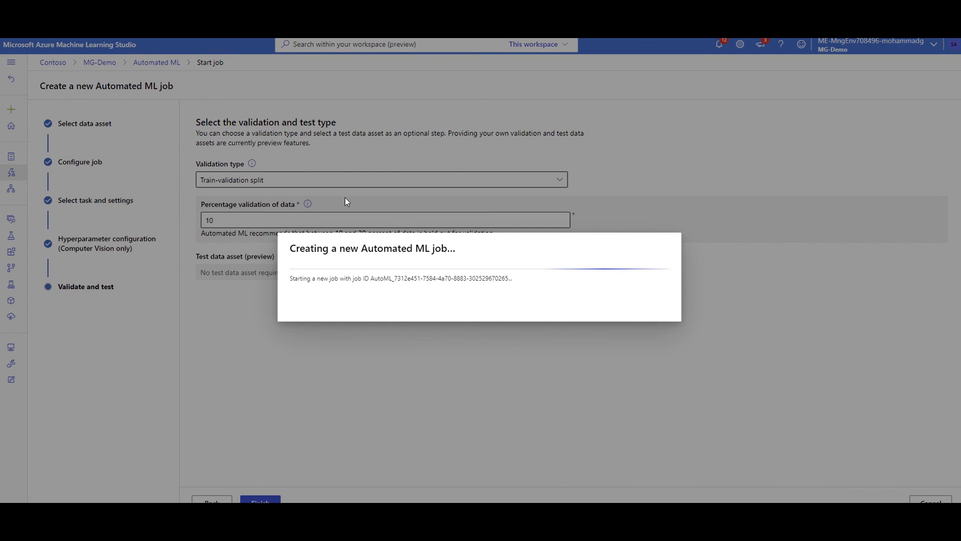